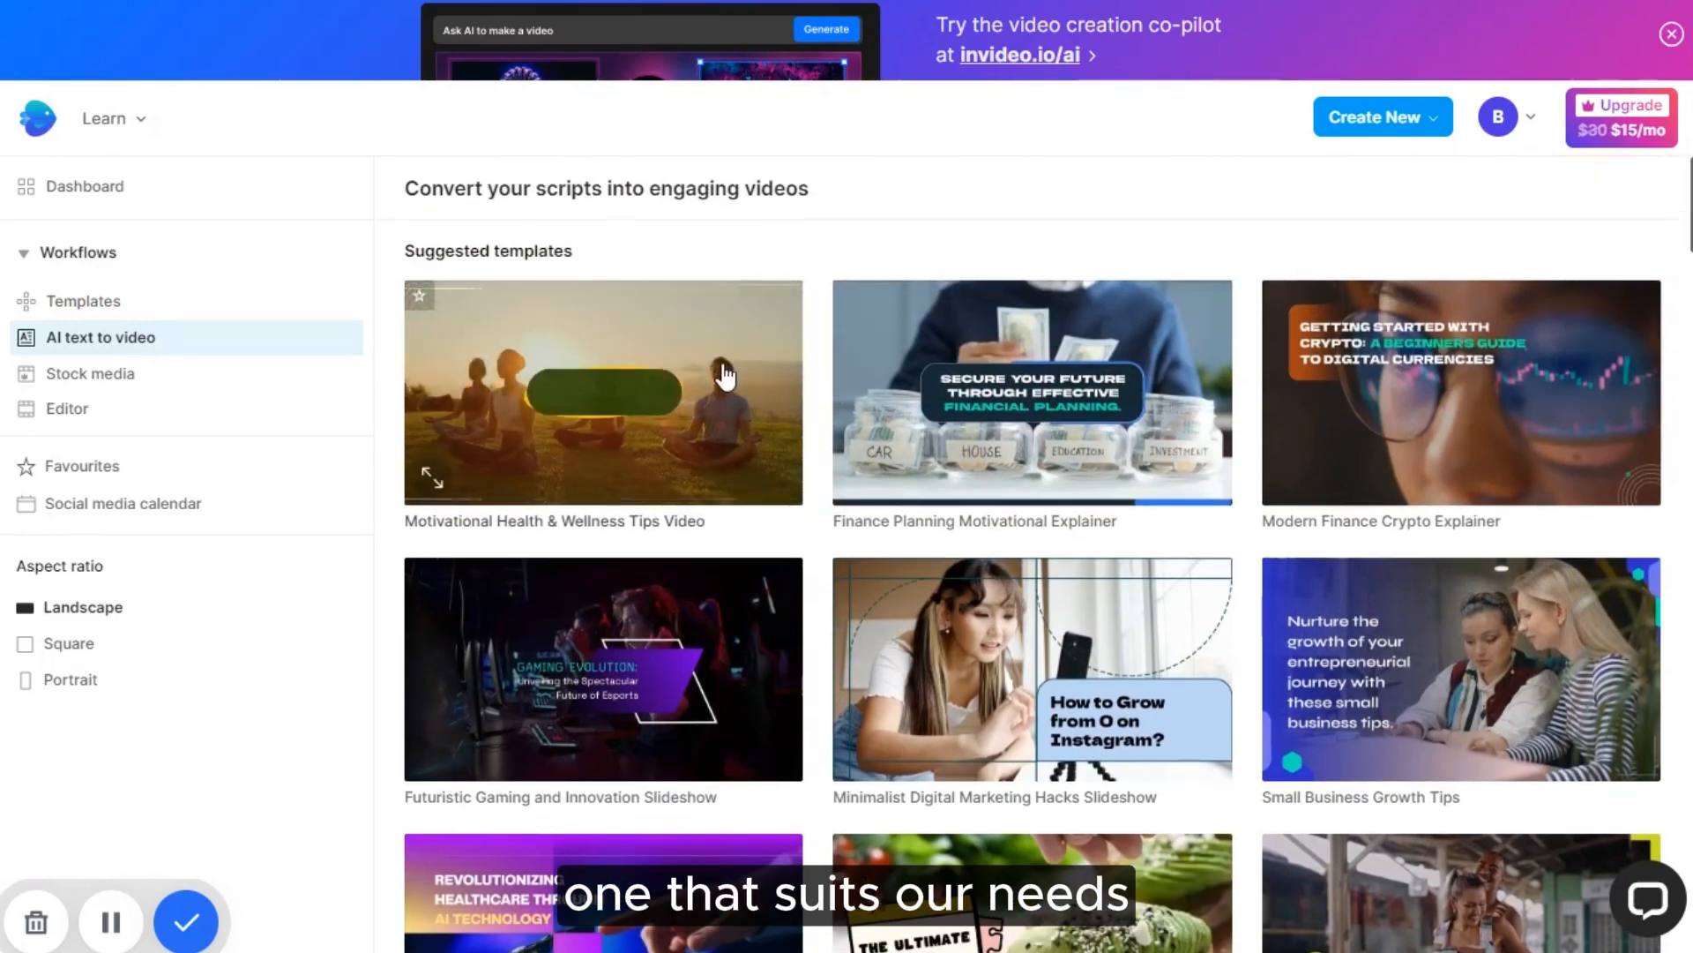
- Start a landscape project from the Finance Planning Motivational Explainer template and enter the "Top 5 Tips for Managing Your Money" script
click(937, 388)
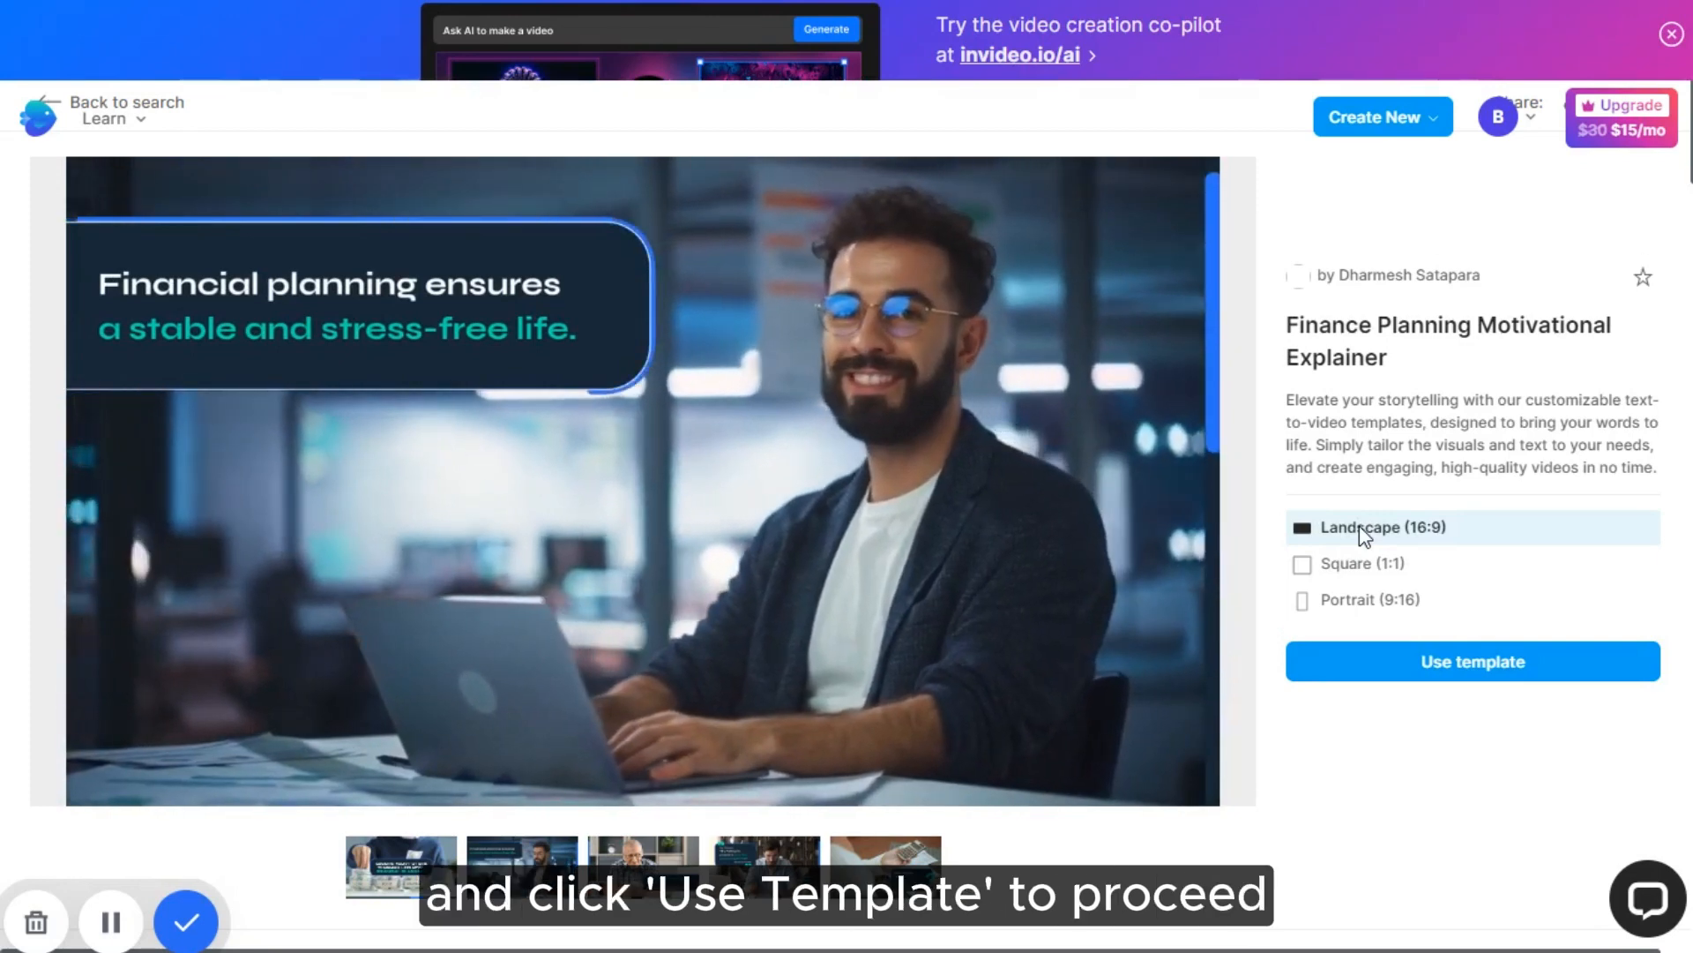
click(1418, 671)
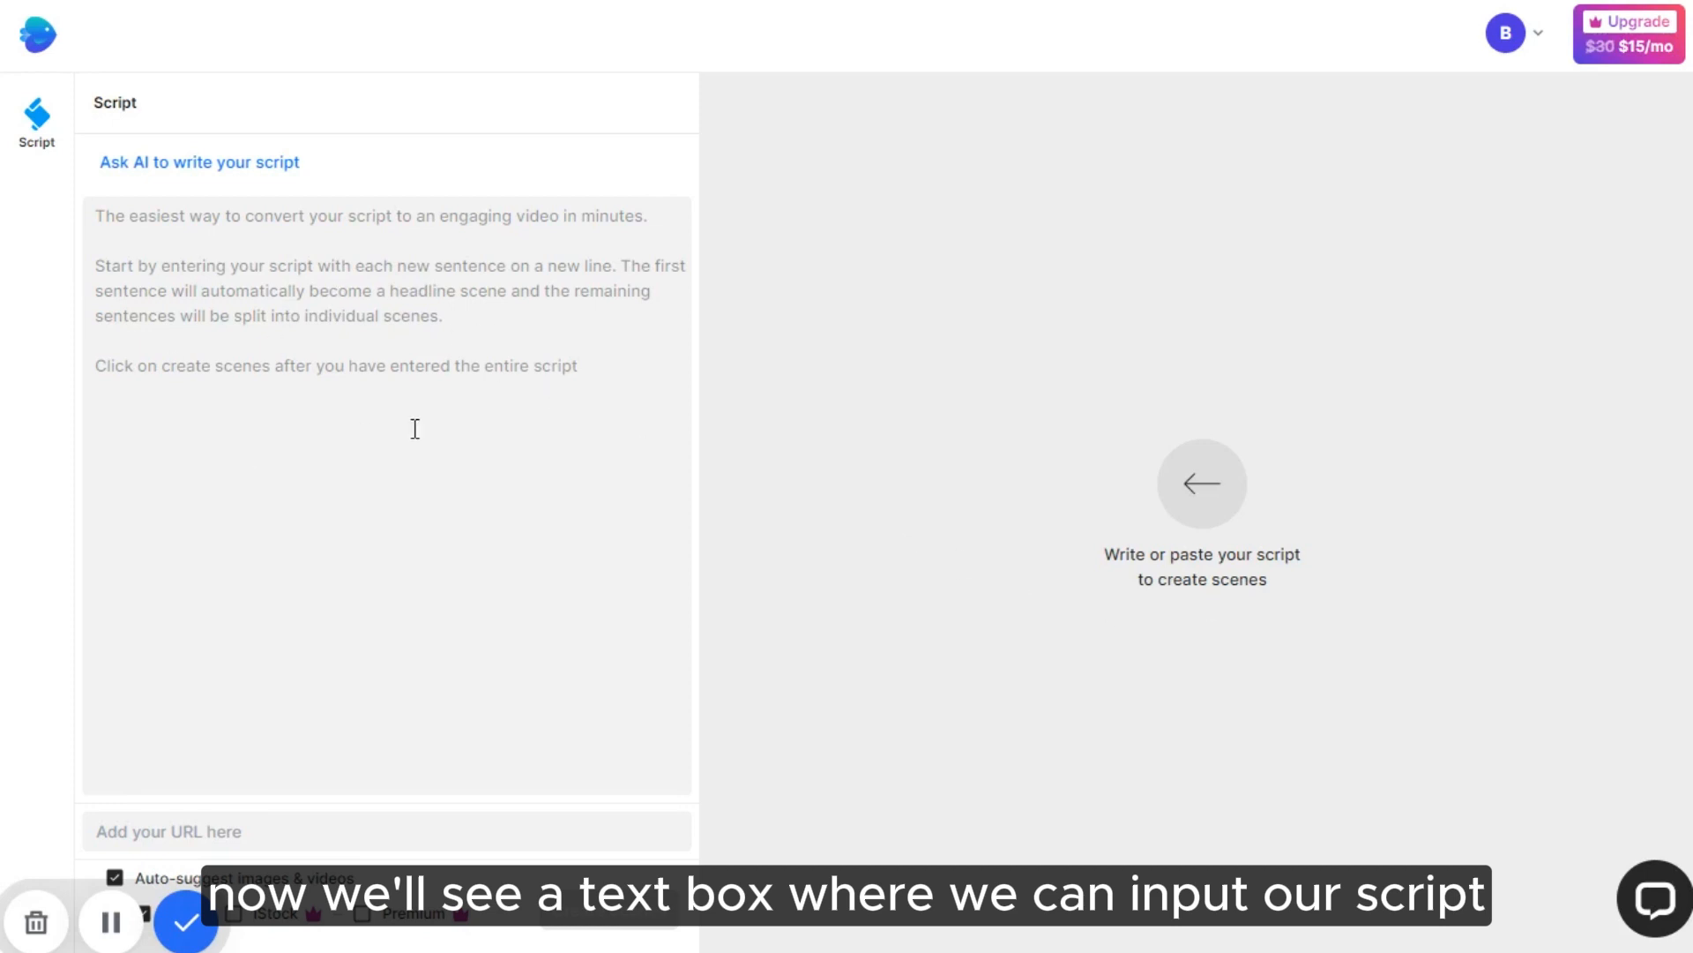
click(285, 234)
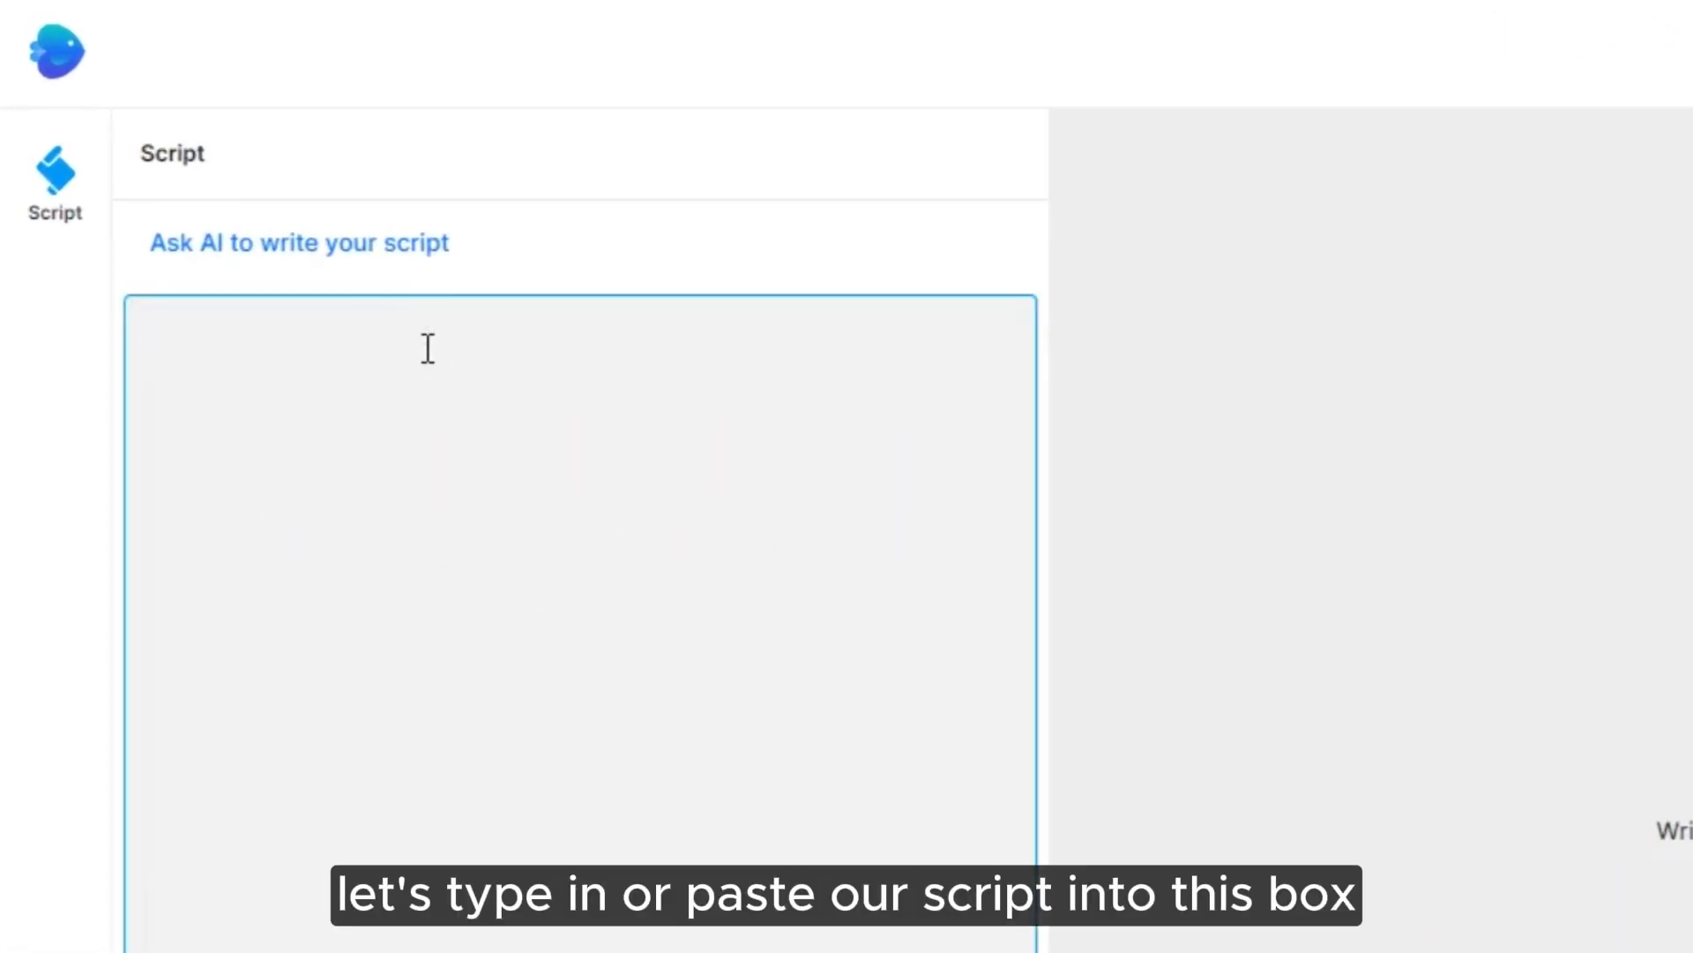
text(Top 5 Tips for Managing Your Money  1. Figure out what you need money for most: This could be paying off debt or saving for retirement. 2. Plan how to spend your money: This is called making a budget. 3. Keep an eye on what you're spending: This helps you find places where you can save. 4. Put some money aside for emergencies: This can help you avoid unexpected debts. 5. Start saving as soon as you can: Even a little bit can grow over time due to interest.)
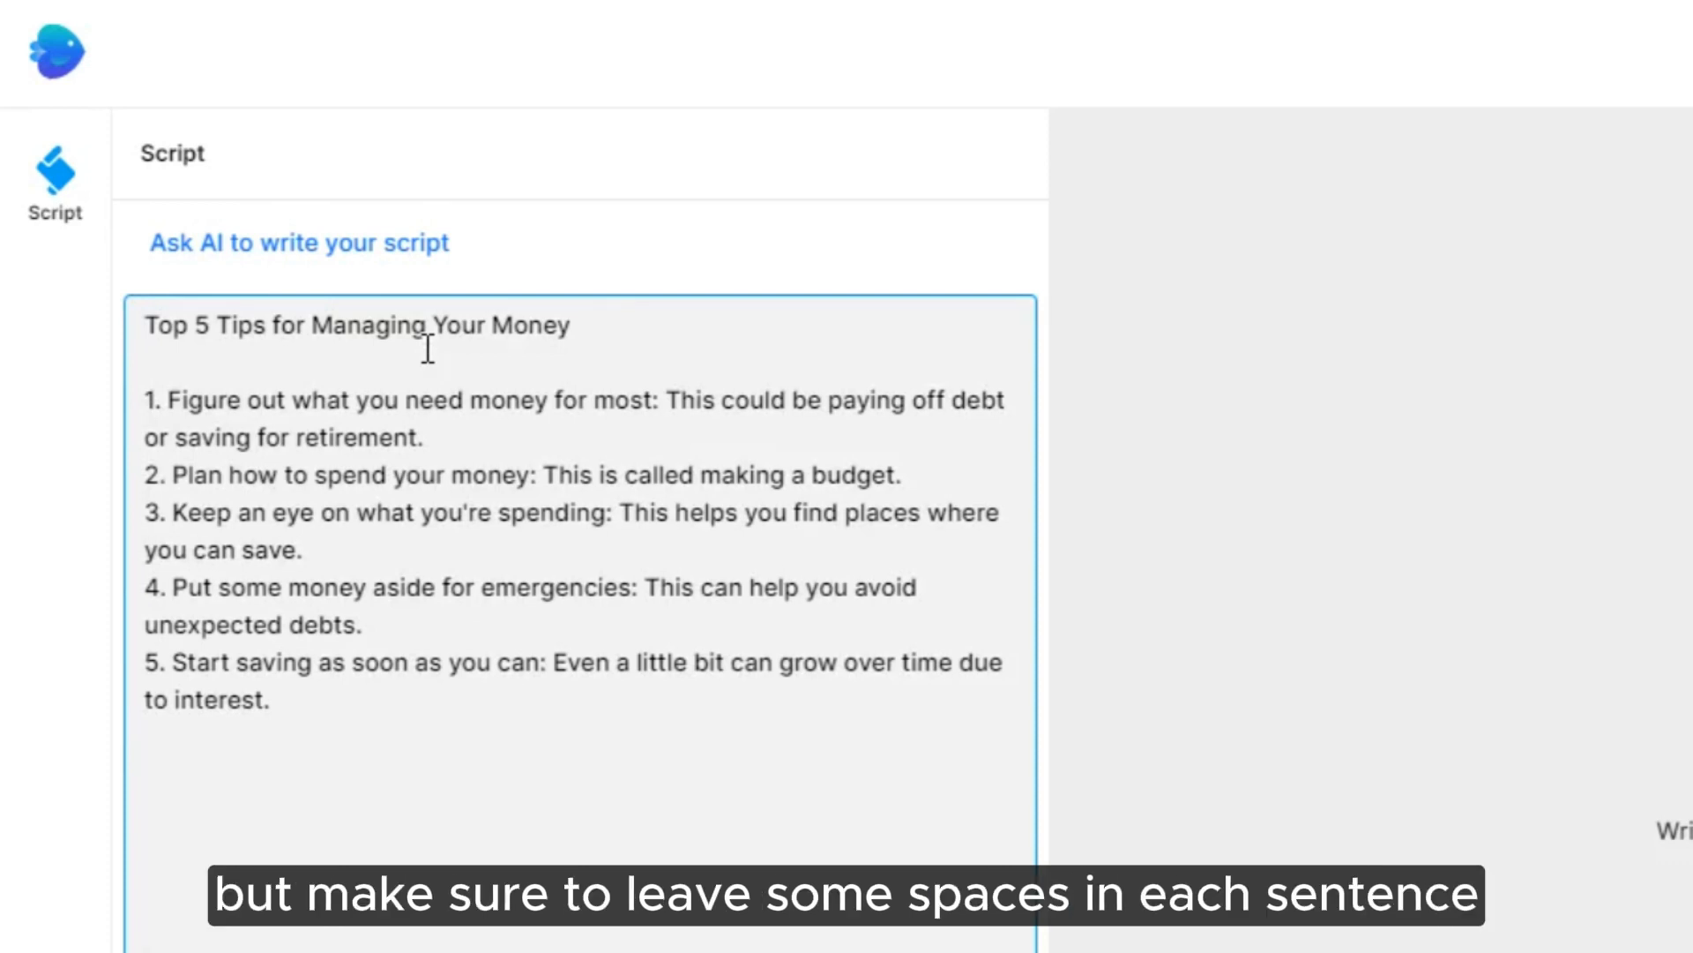
- Separate the script's tip headings and explanations with blank lines, and create the video scenes from it
click(410, 629)
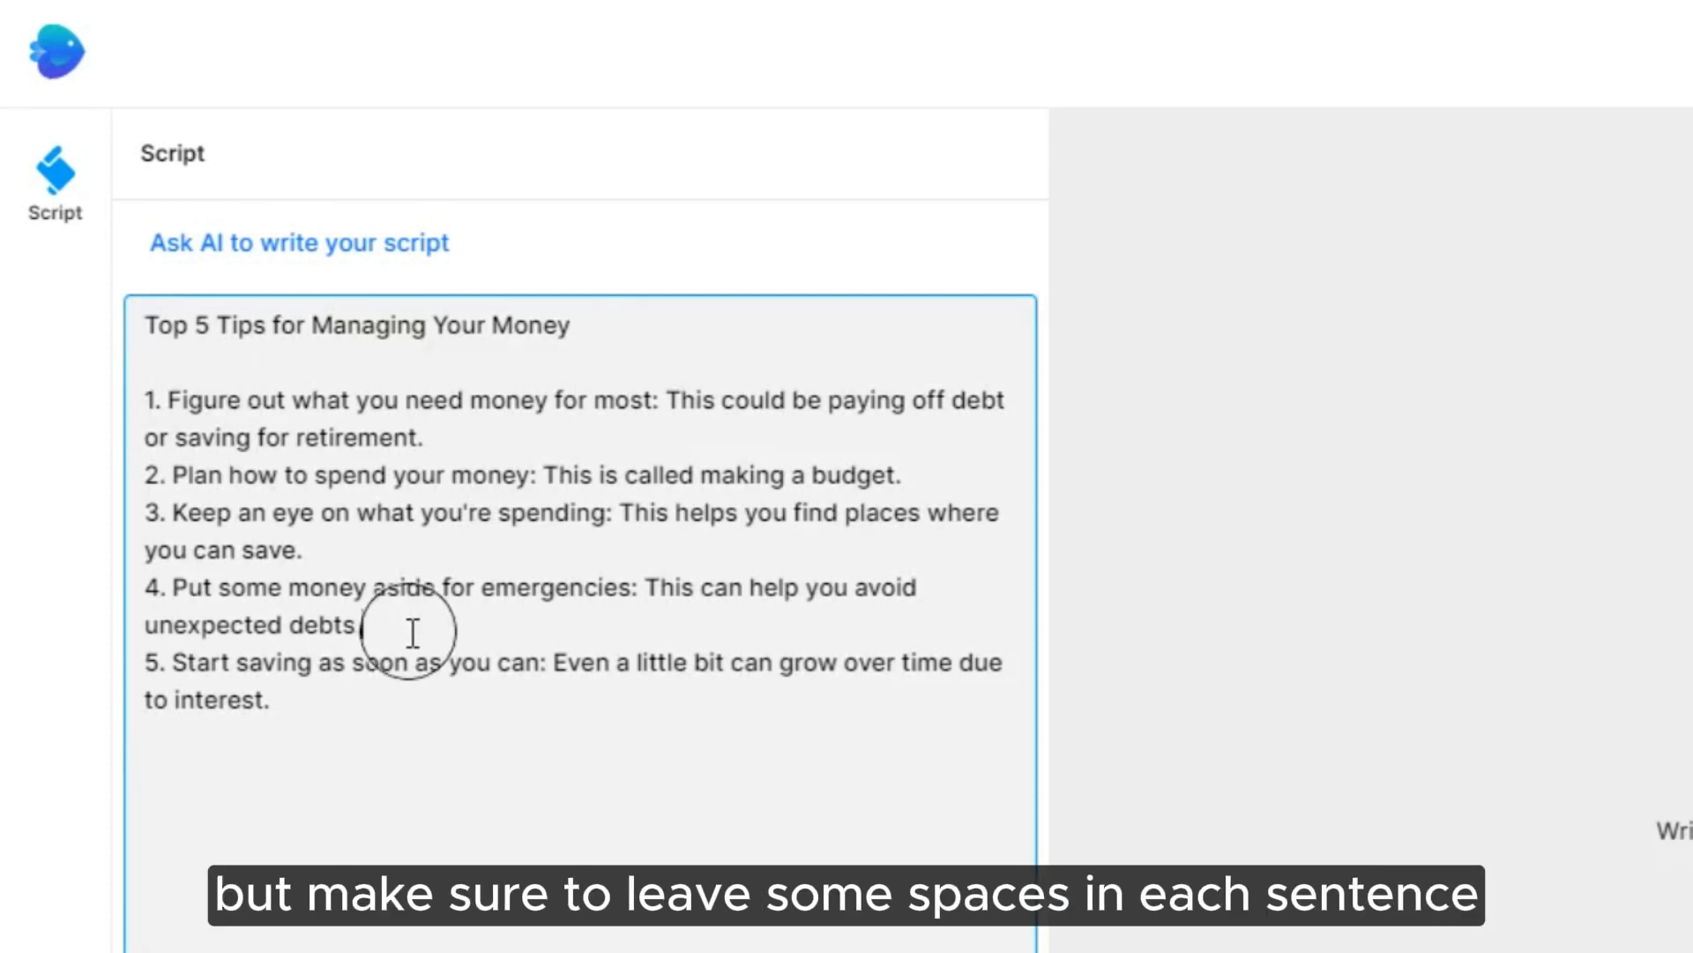
key(Return)
click(373, 545)
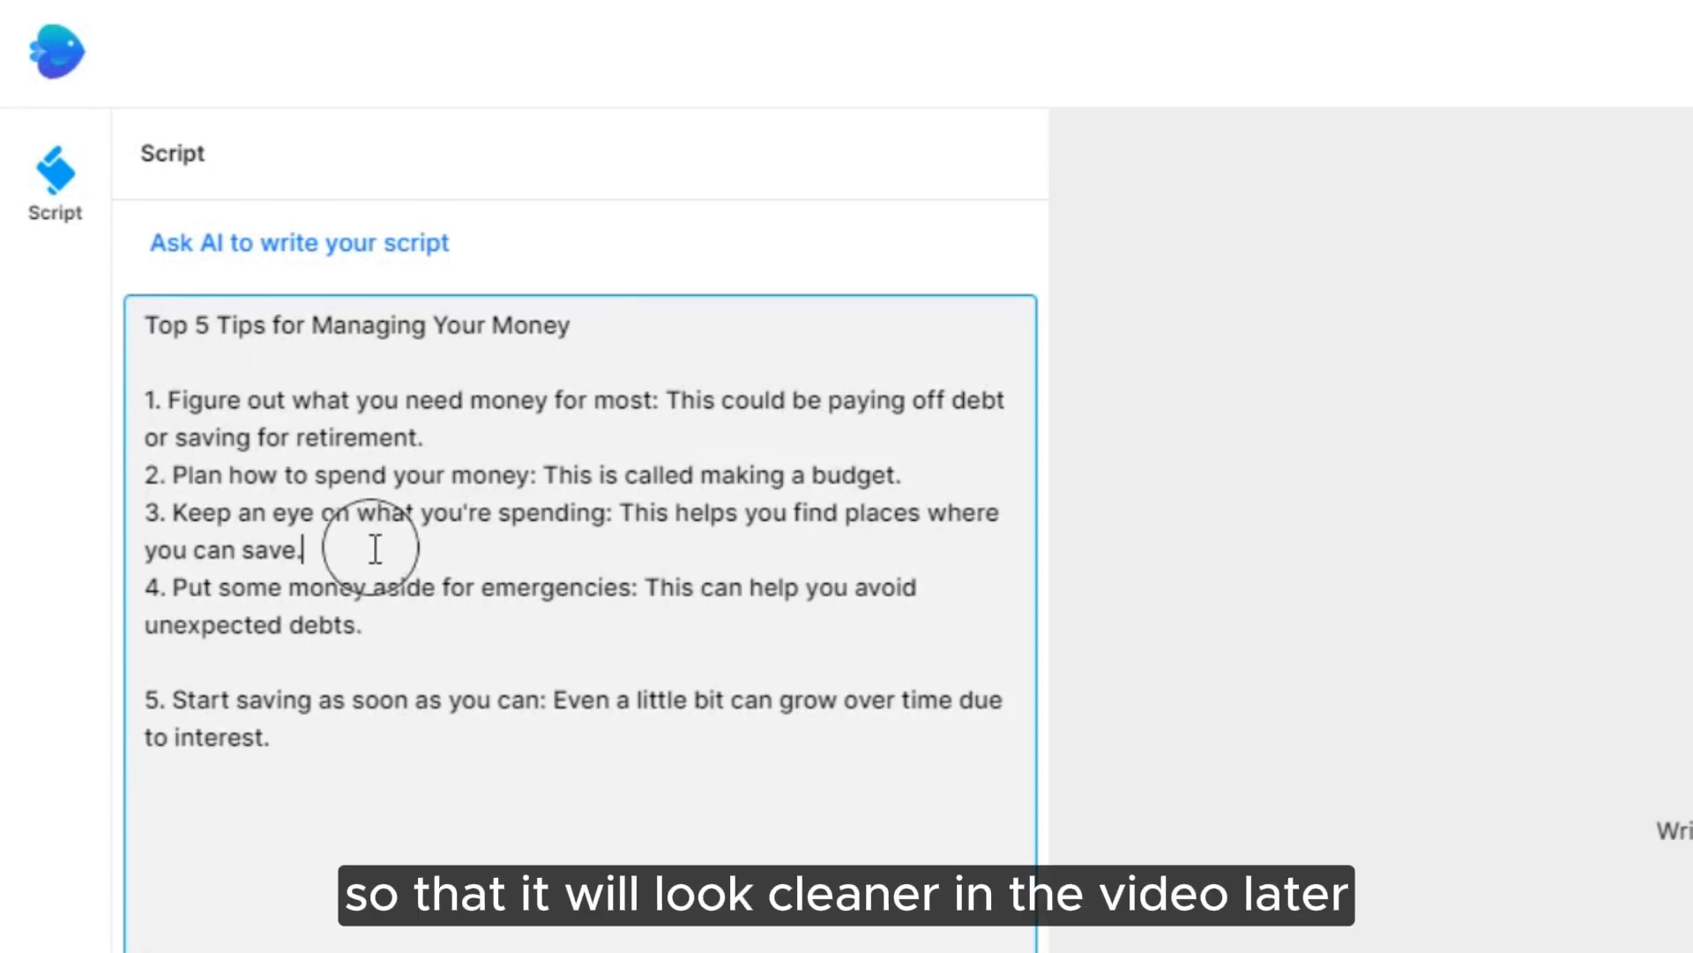
key(Return)
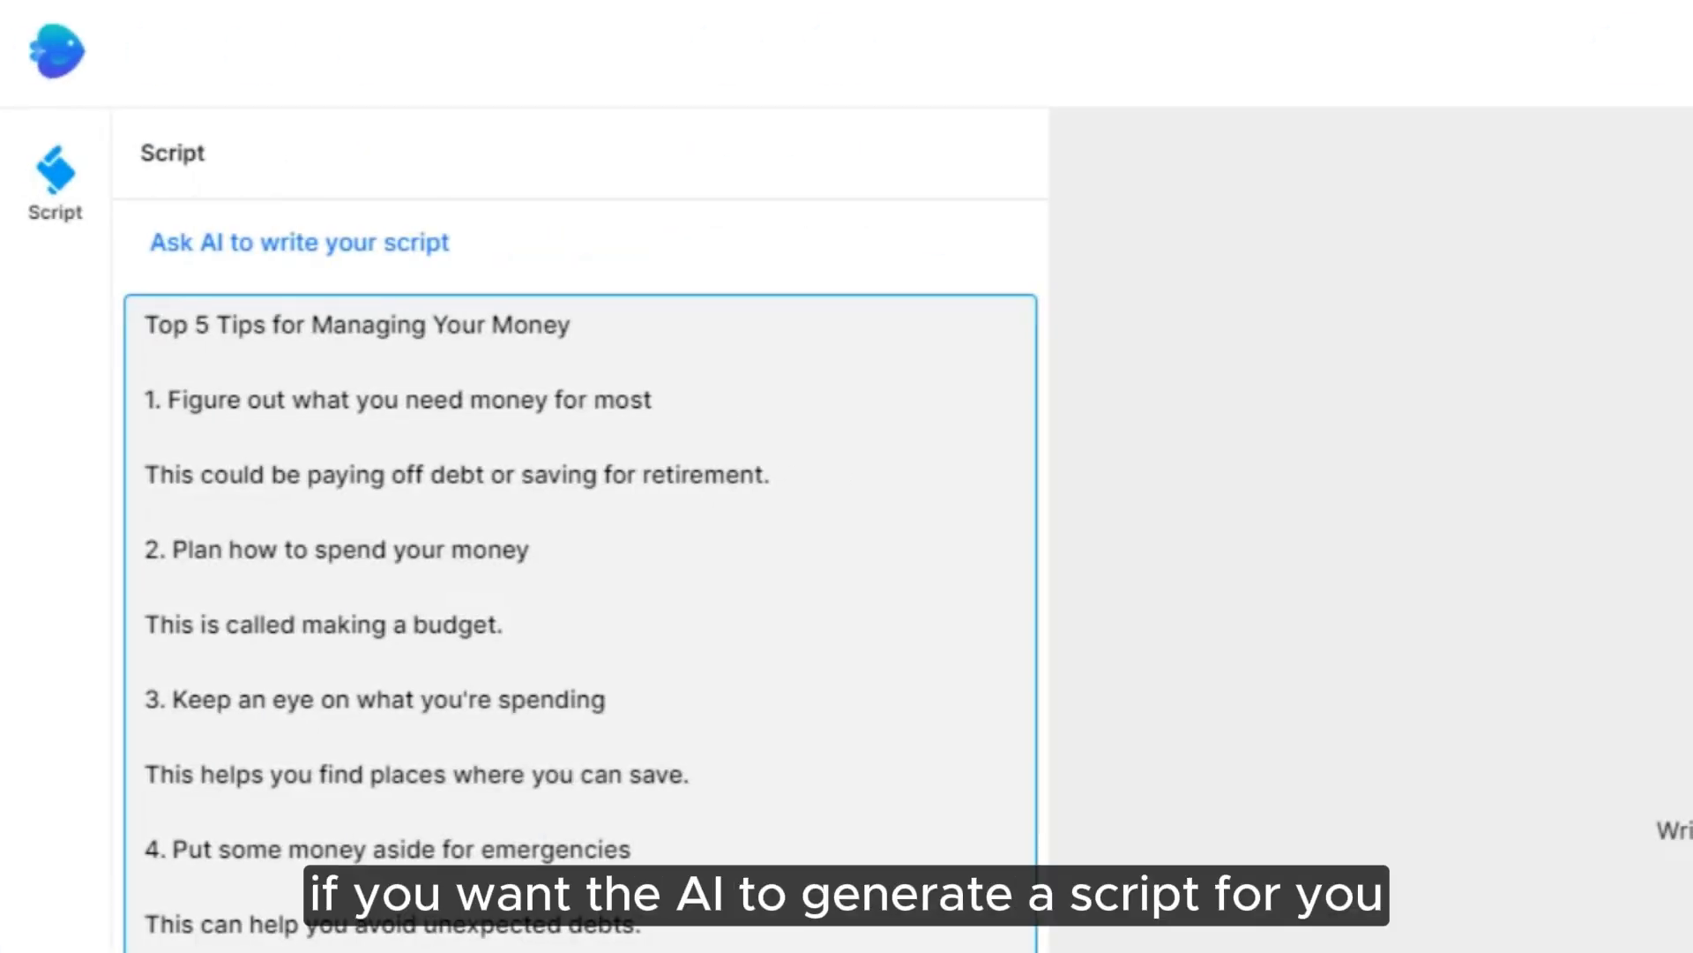
click(322, 249)
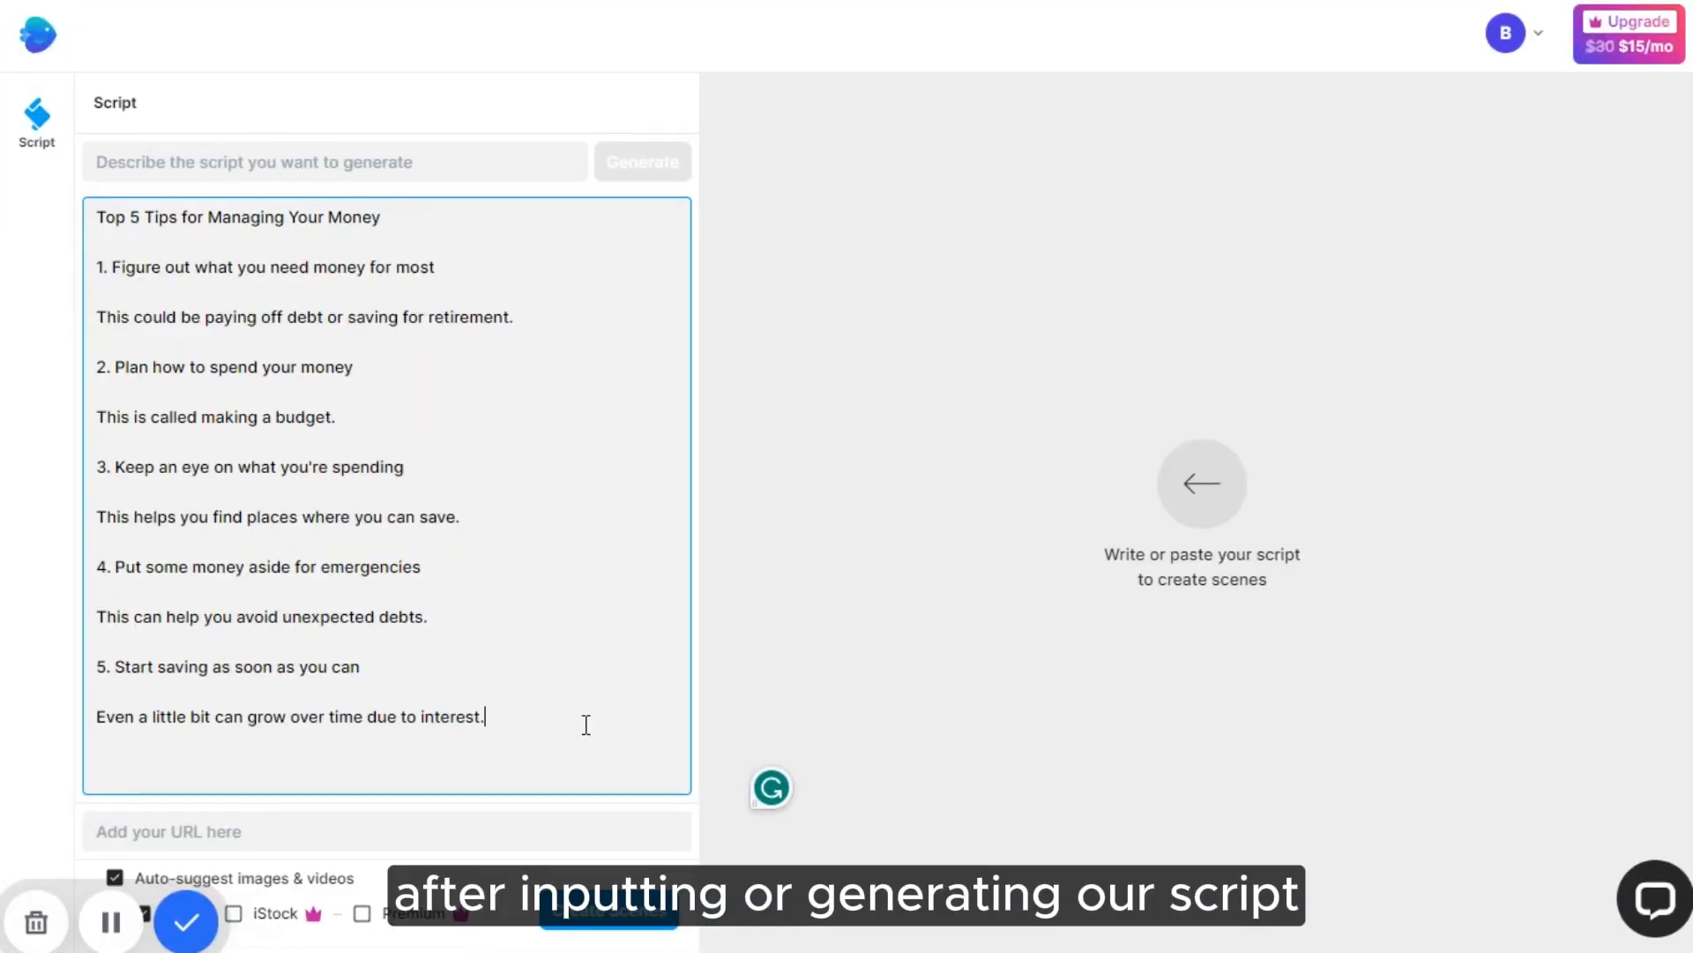
click(612, 916)
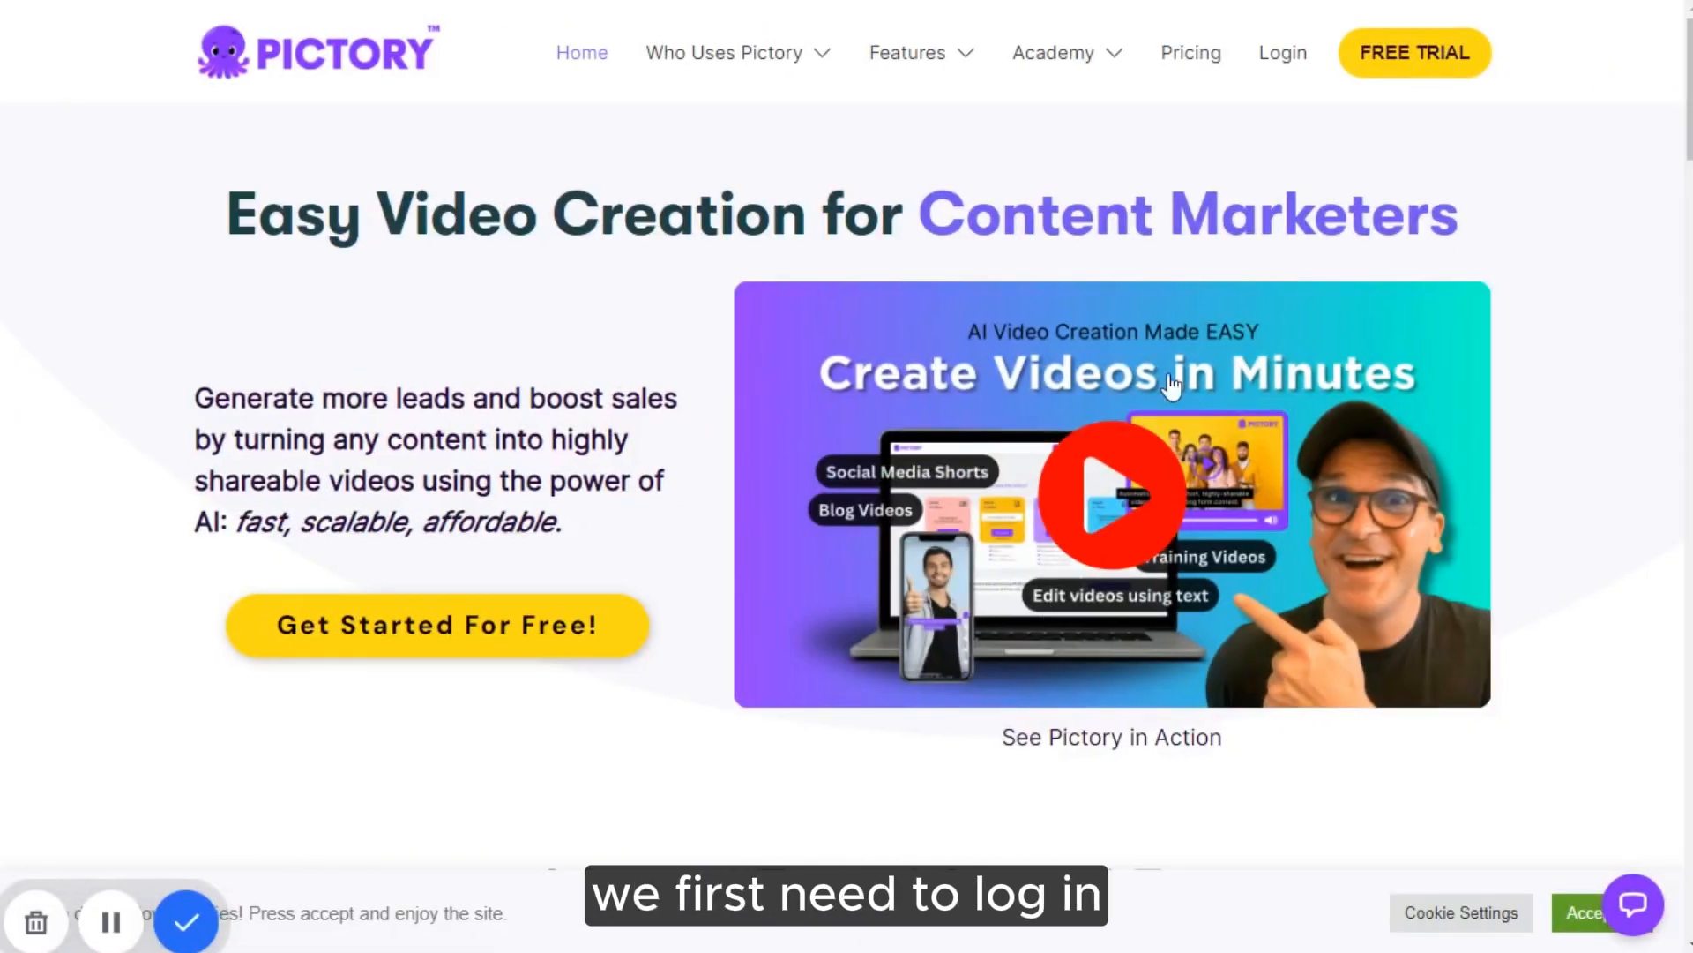
- Log in to Pictory and paste the money management script into a new Script to Video project
click(1299, 58)
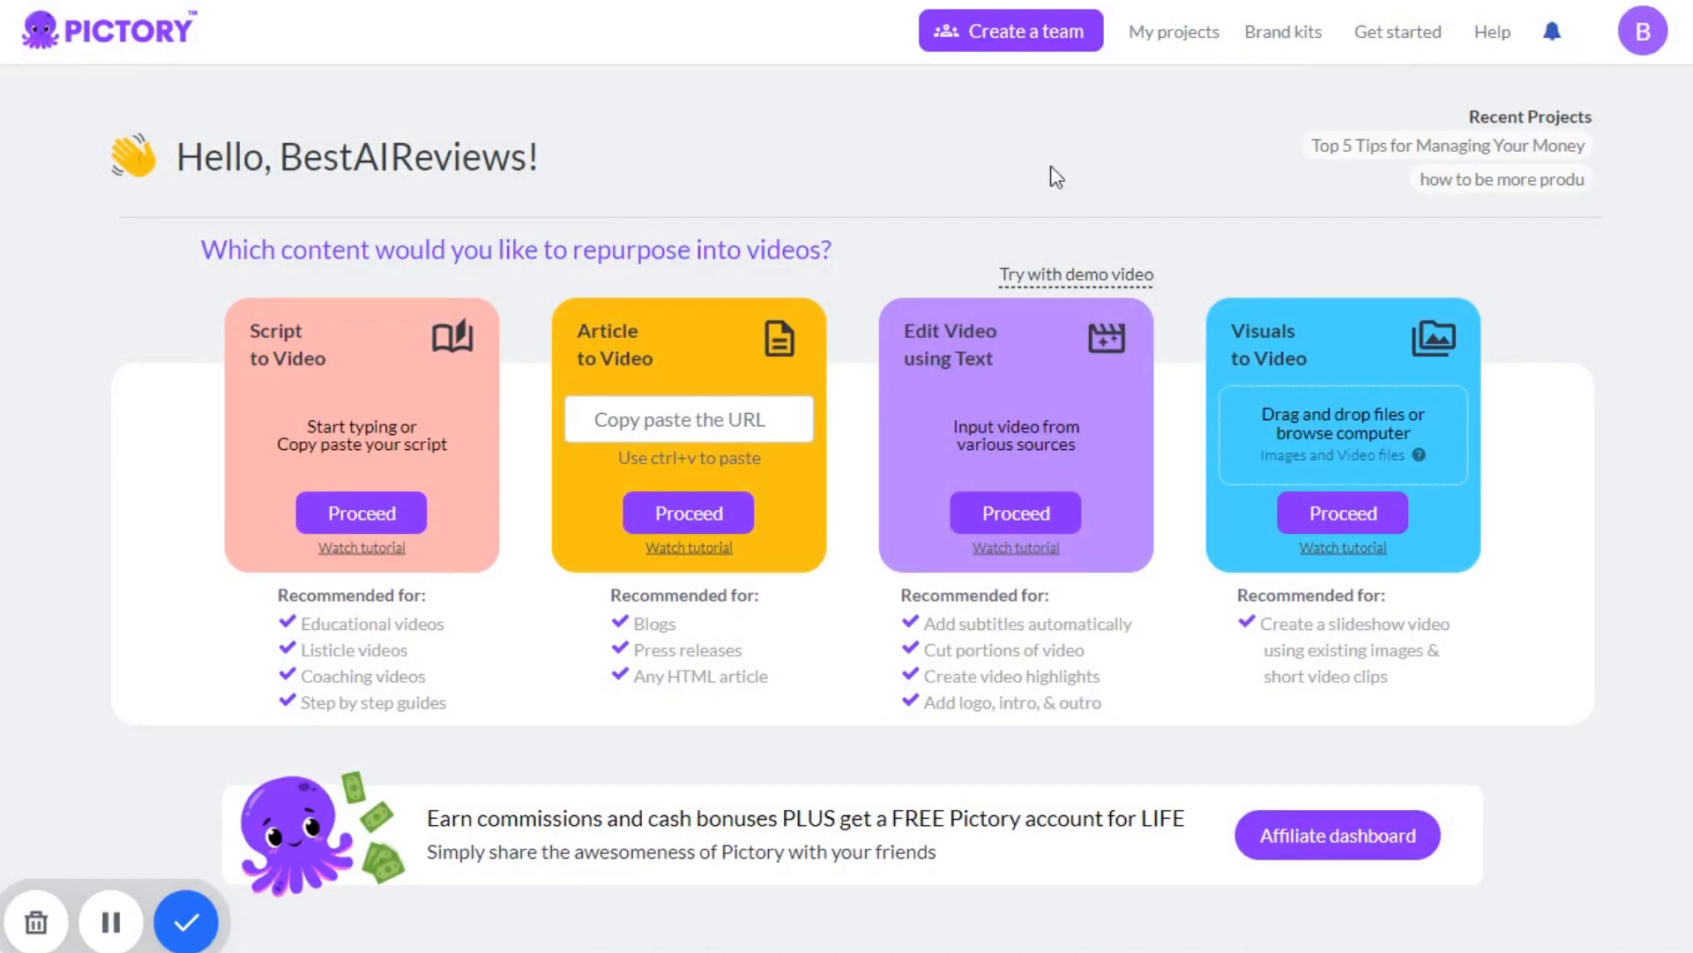
click(362, 516)
click(653, 333)
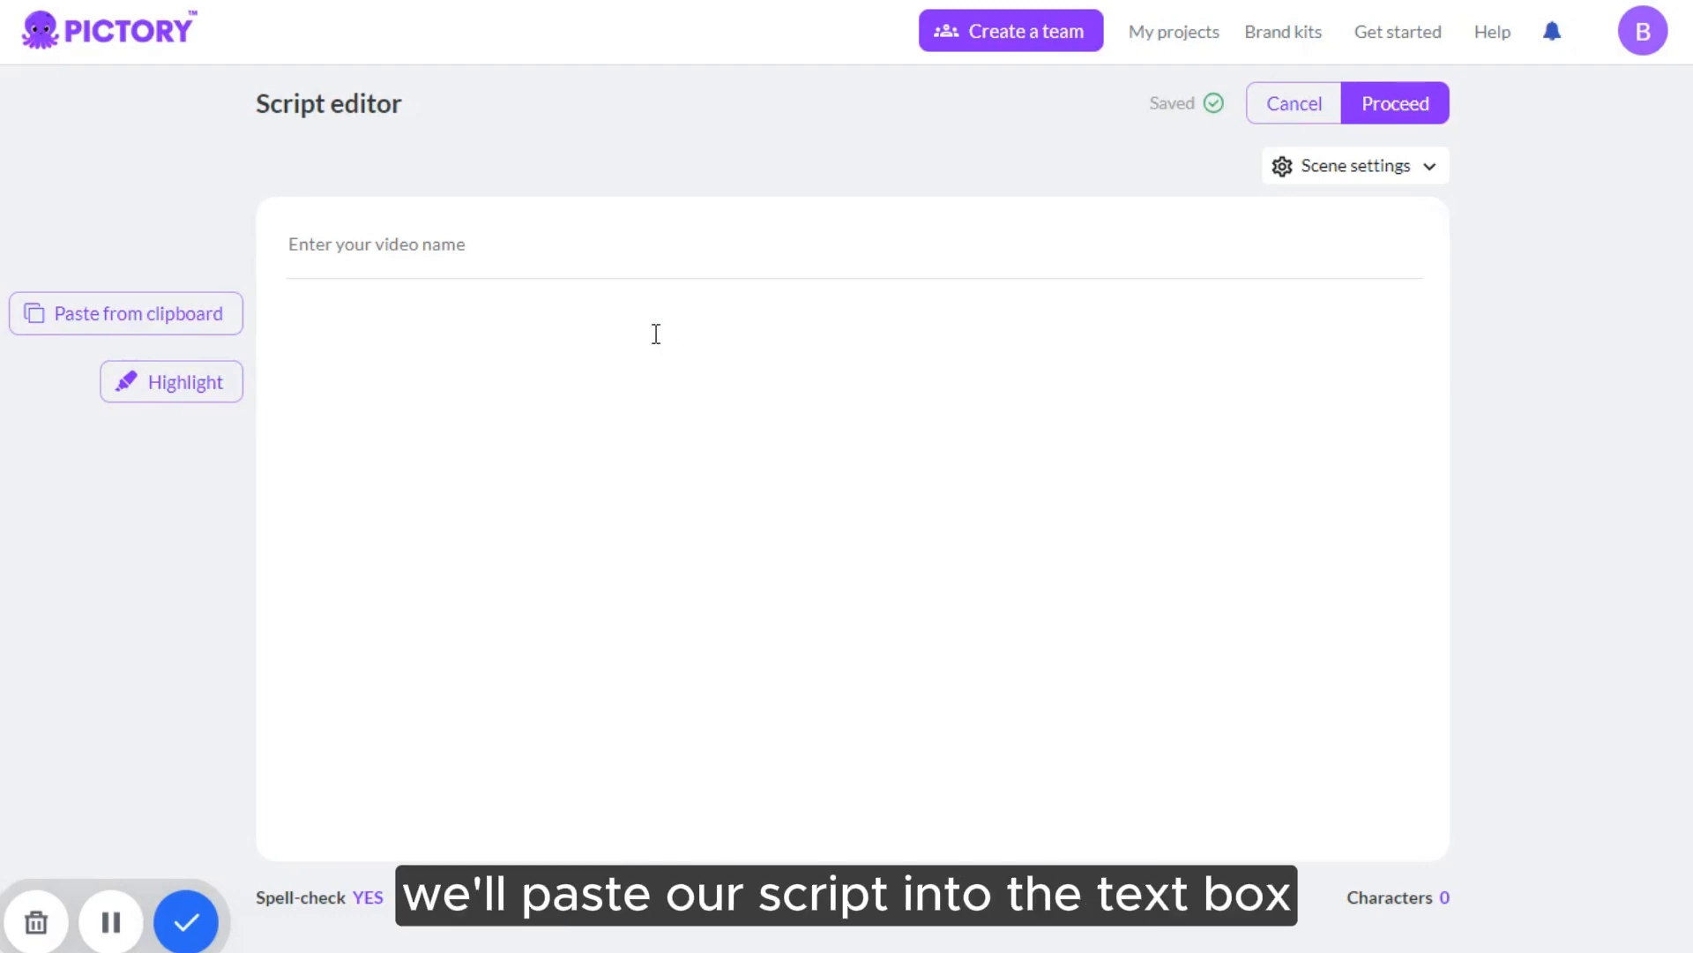
key(ctrl+v)
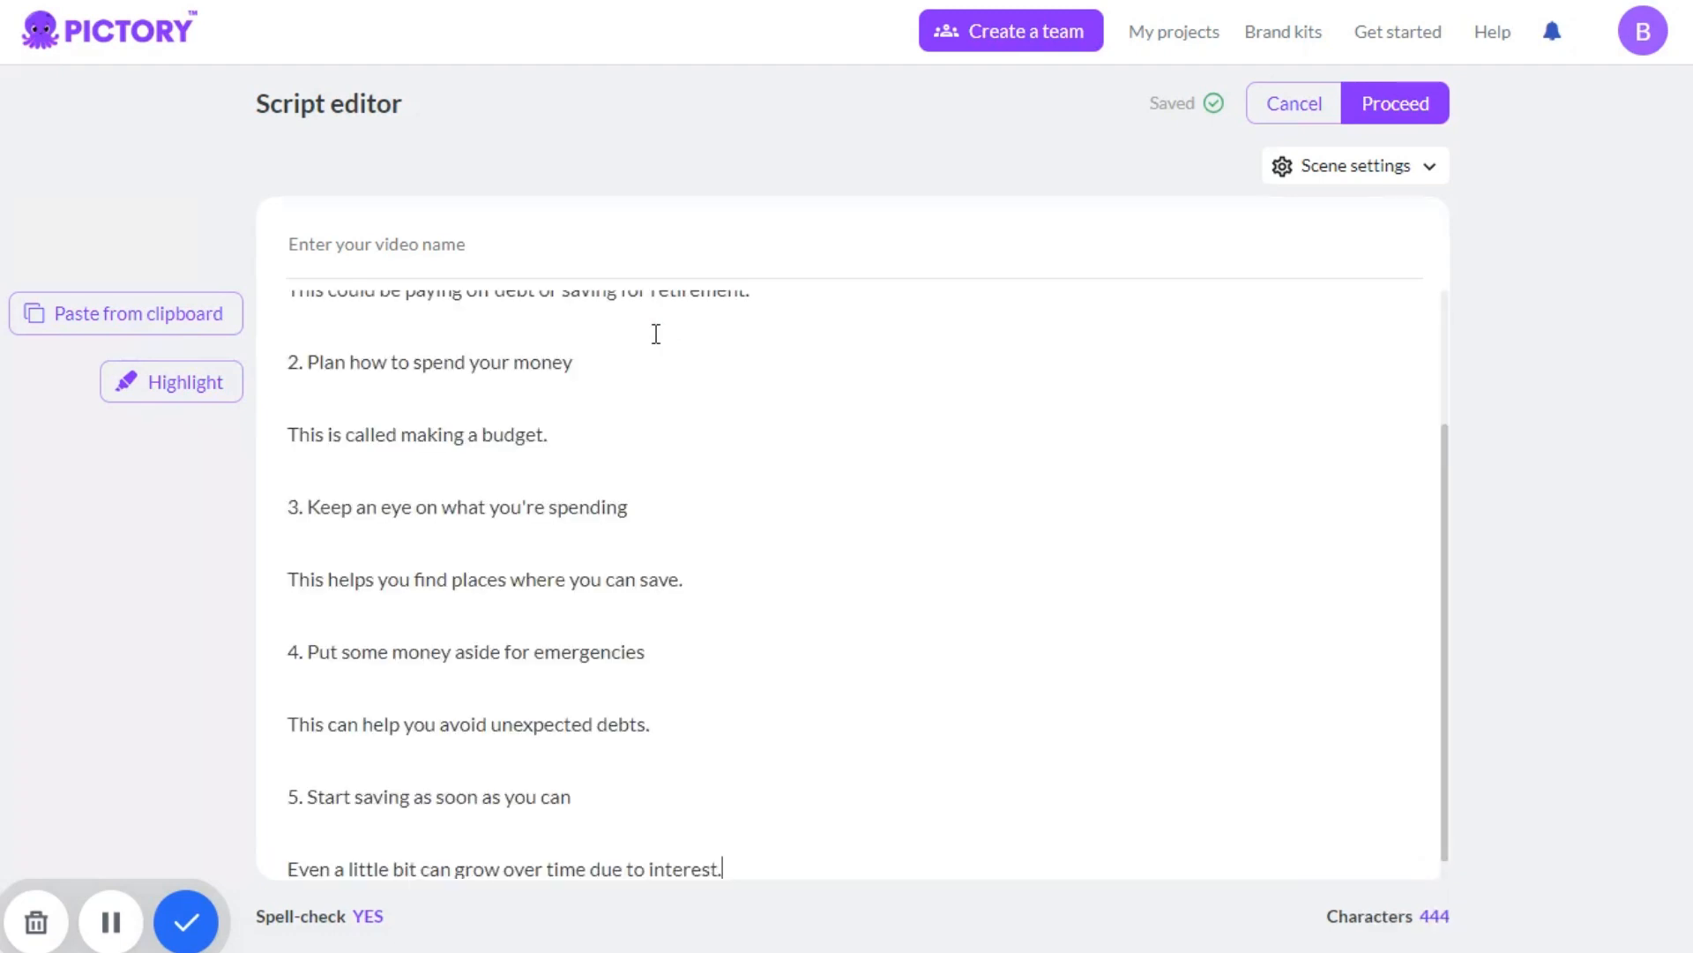
scroll(655, 334, up, 3)
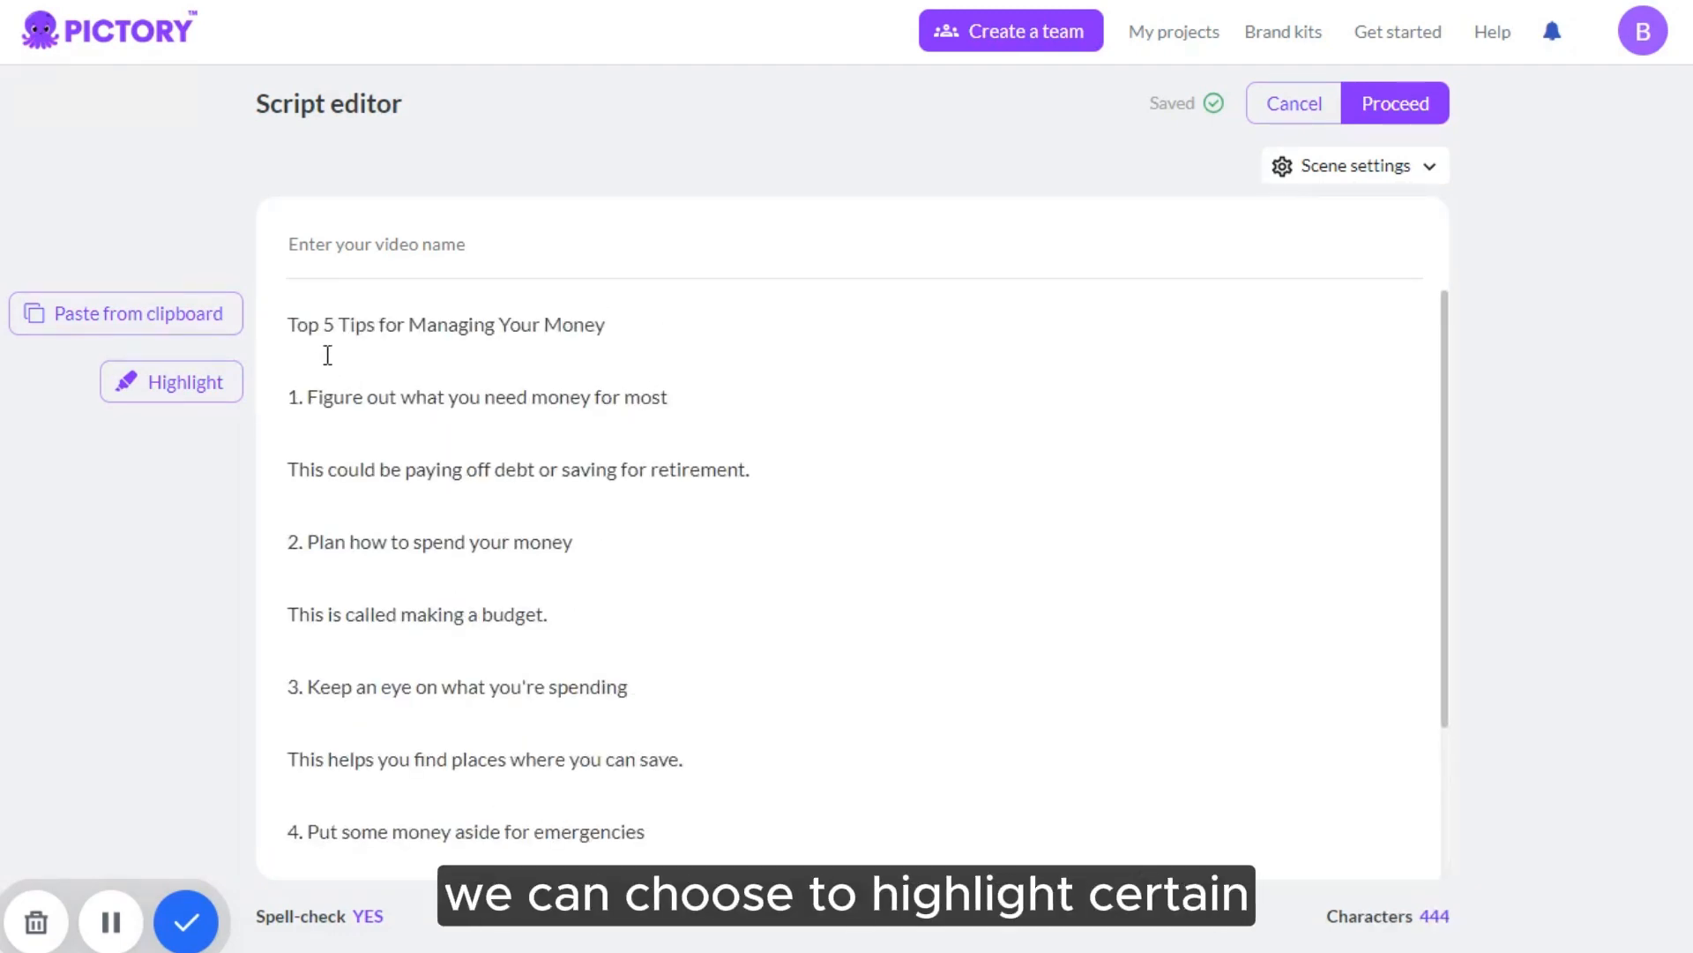
- Make the script's title line "Top 5 Tips for Managing Your Money" bold
drag(290, 326, 606, 329)
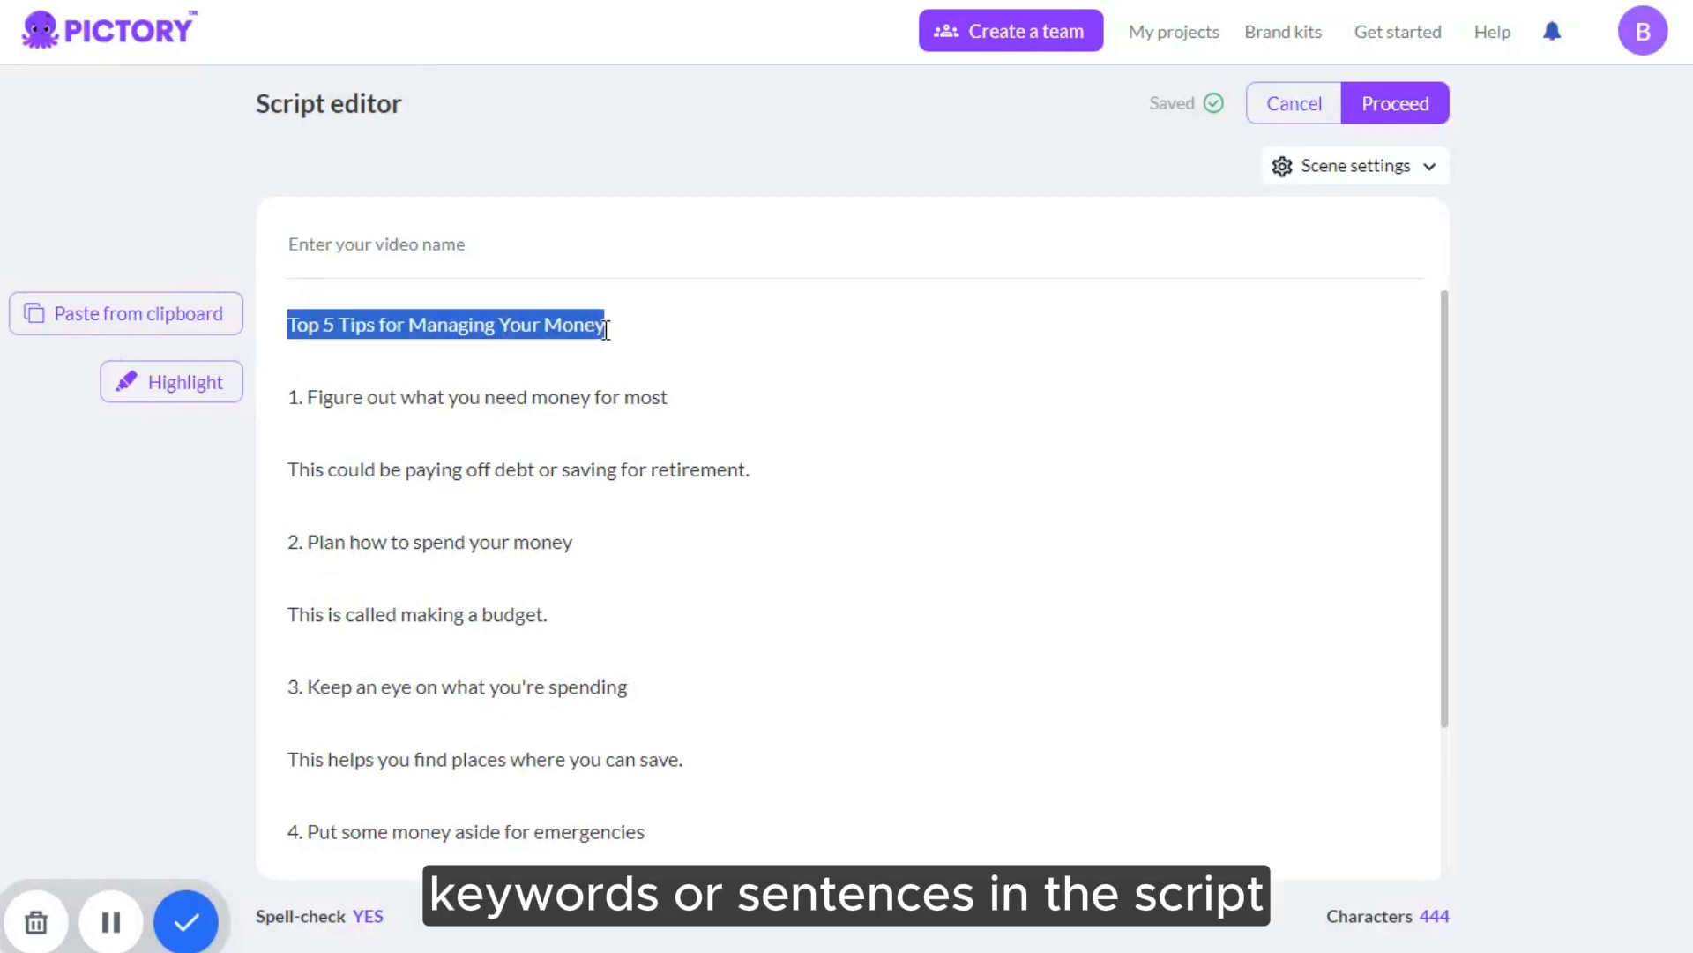
key(ctrl+b)
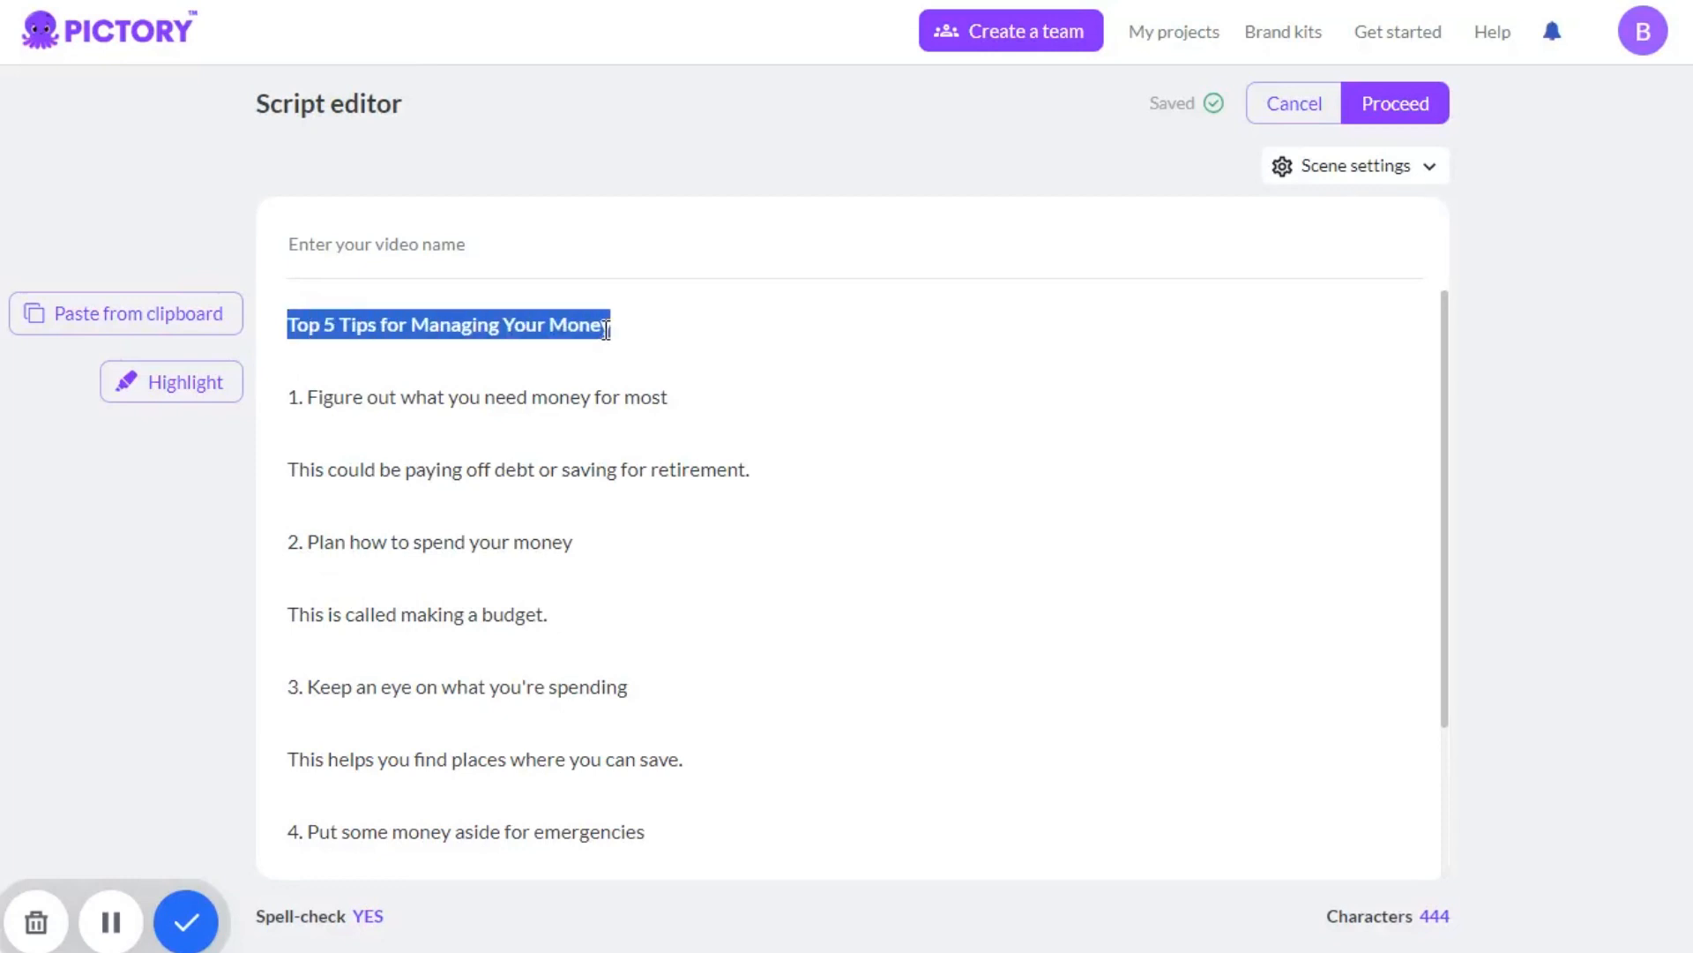
click(618, 328)
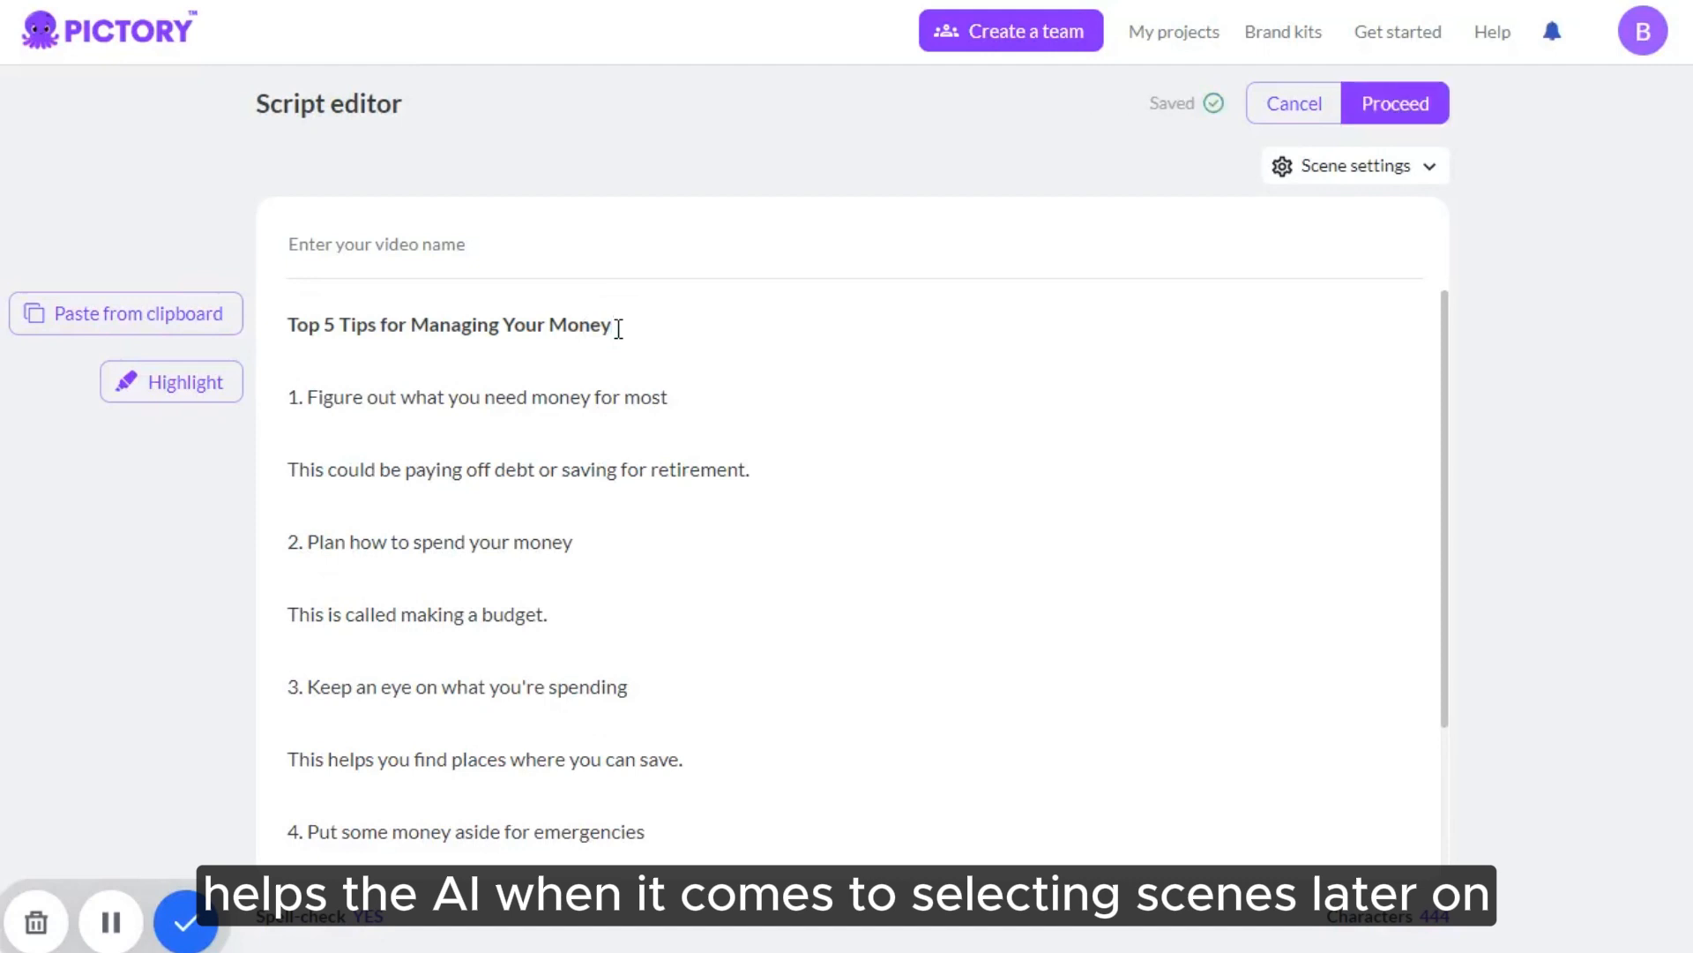
- Highlight the script lines below the title to guide the AI's visuals, and proceed to scene generation
drag(609, 433, 743, 873)
click(208, 382)
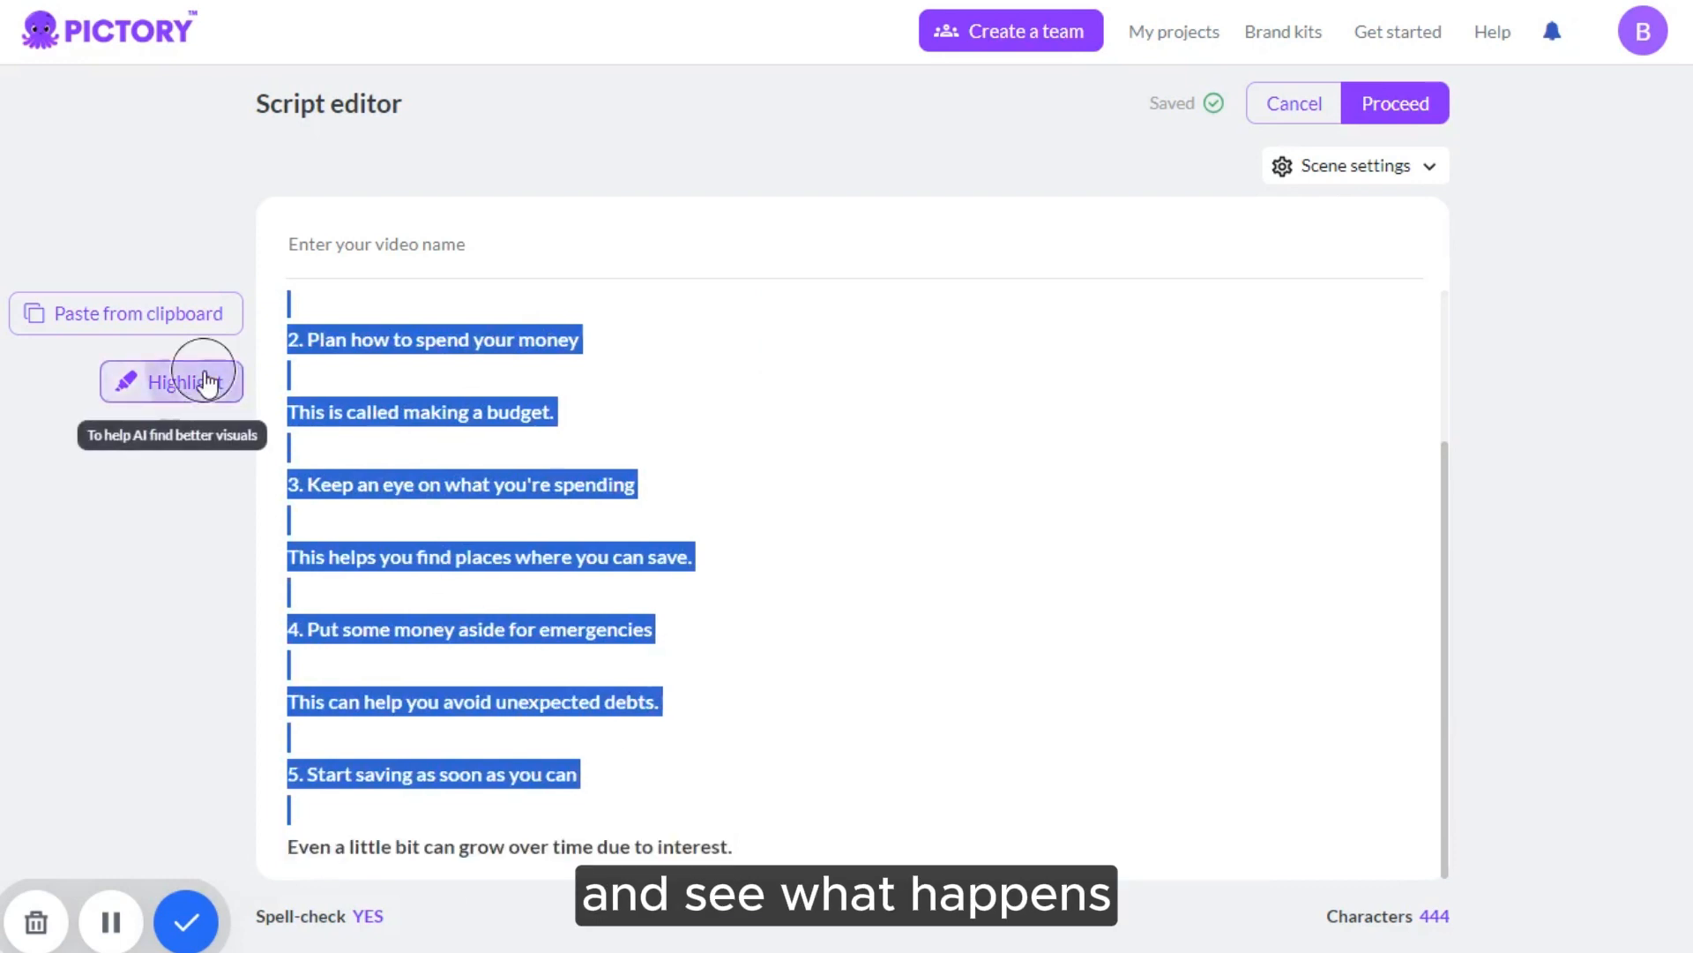
click(777, 458)
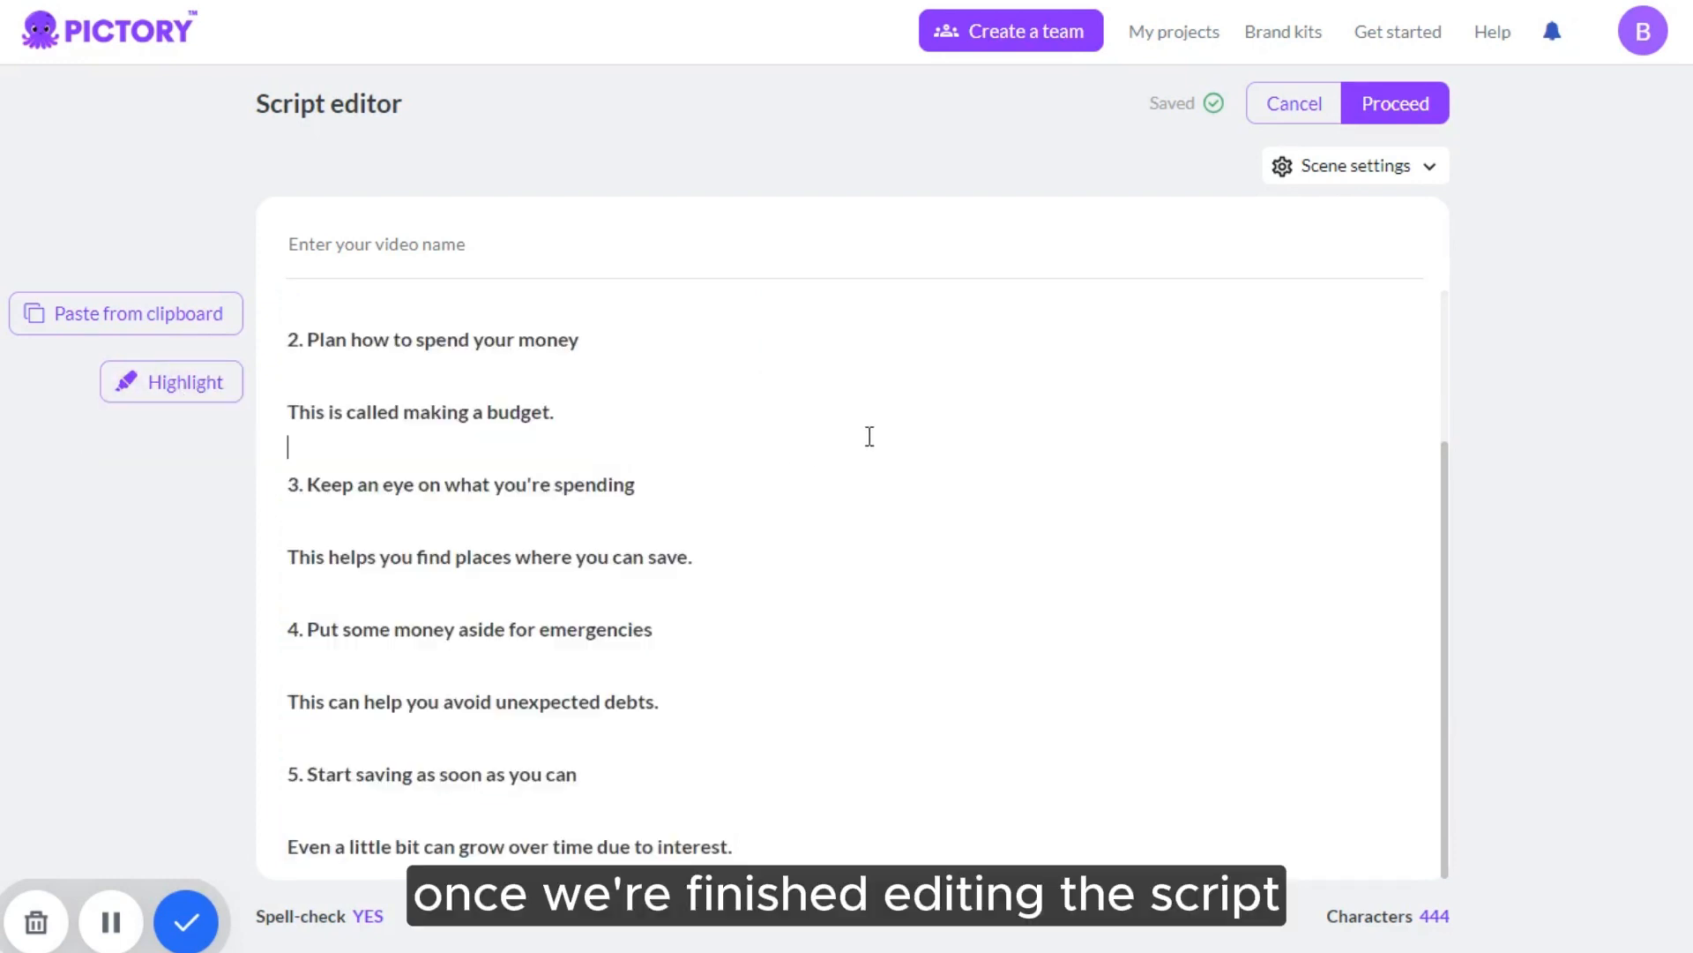
click(1420, 115)
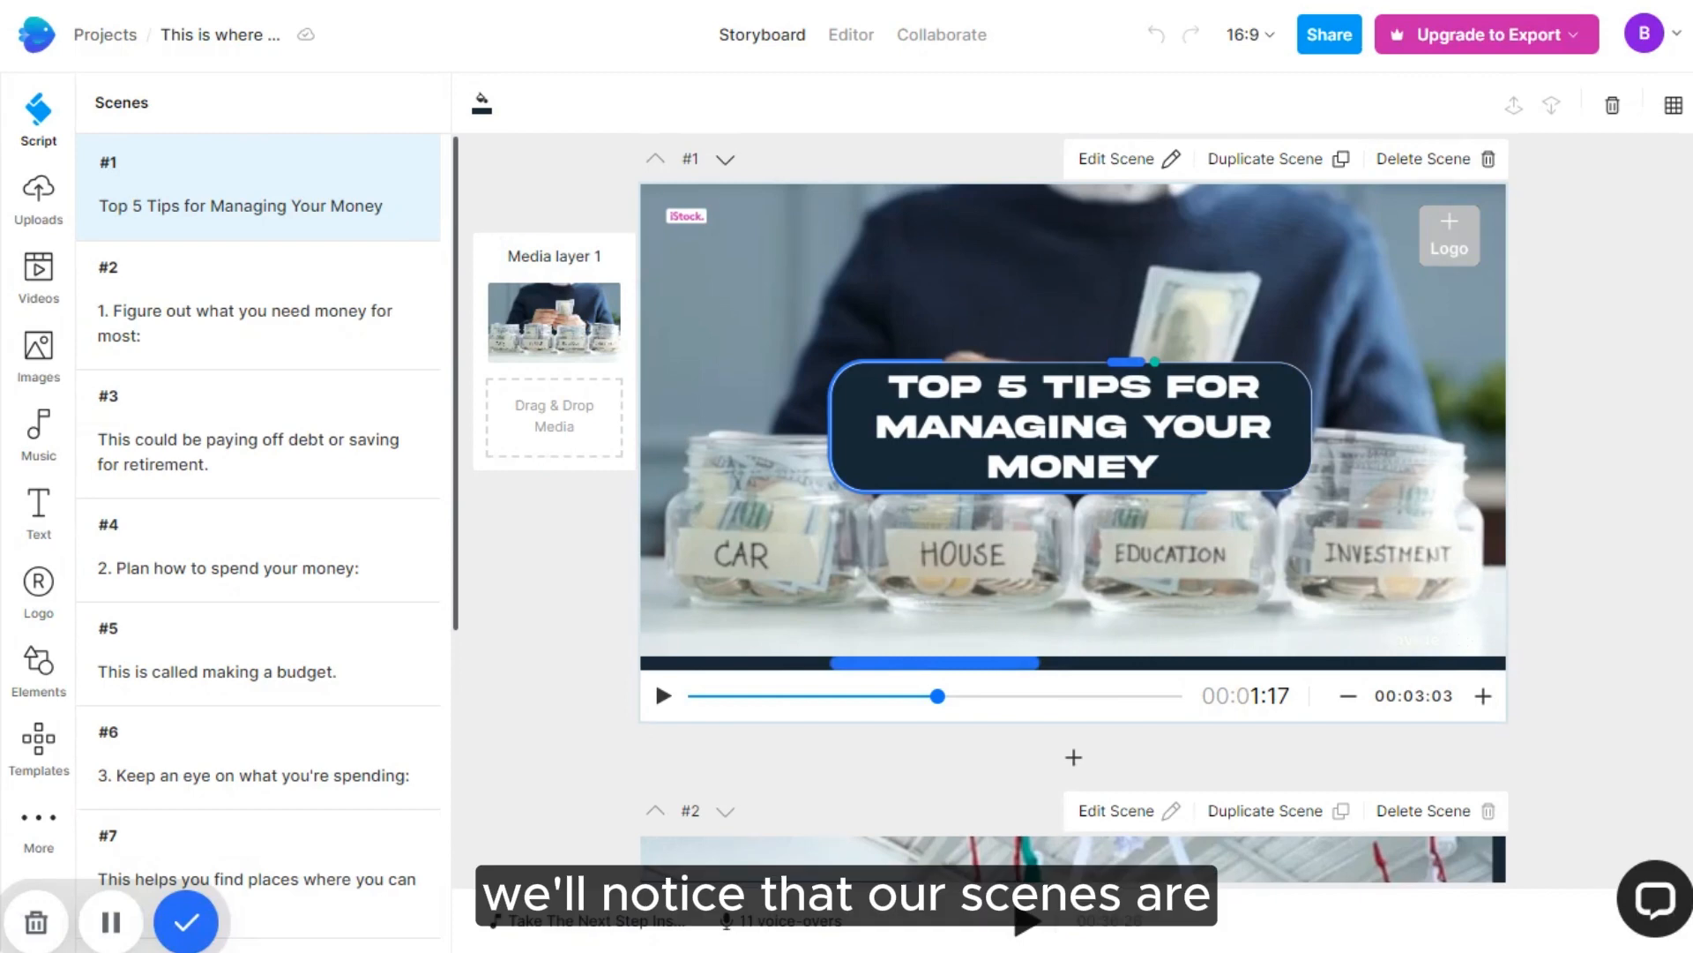
- Switch to InVideo and examine whether the visuals of the generated scenes match their script lines
click(239, 338)
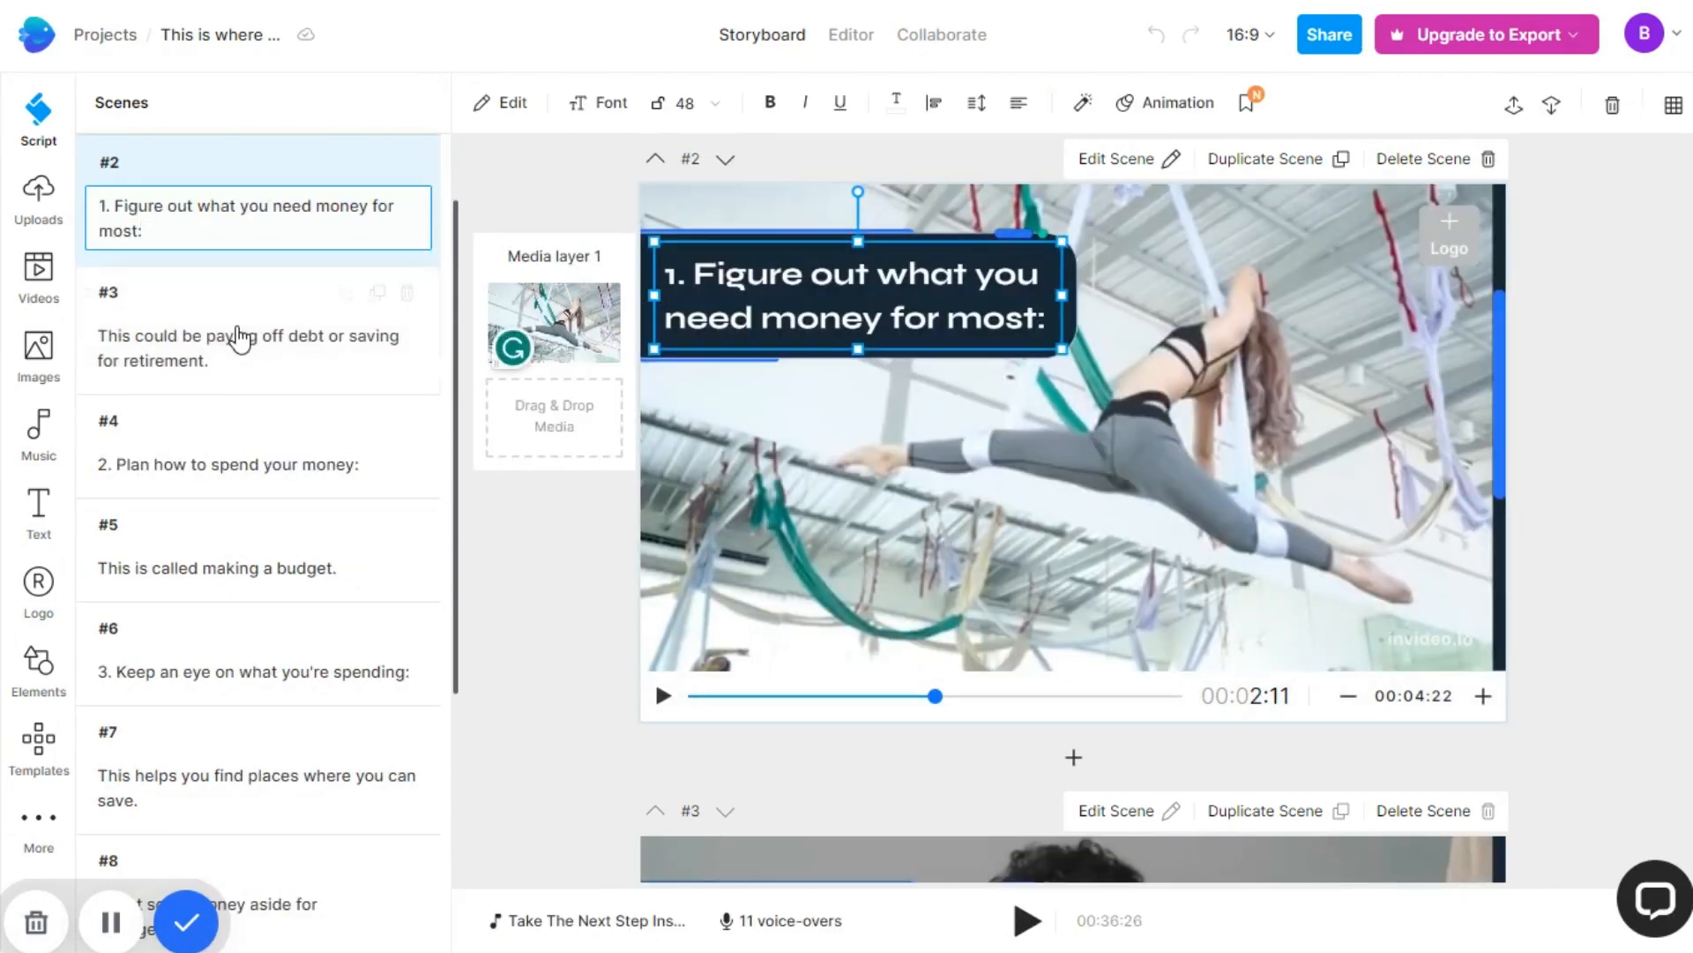
click(239, 338)
click(239, 337)
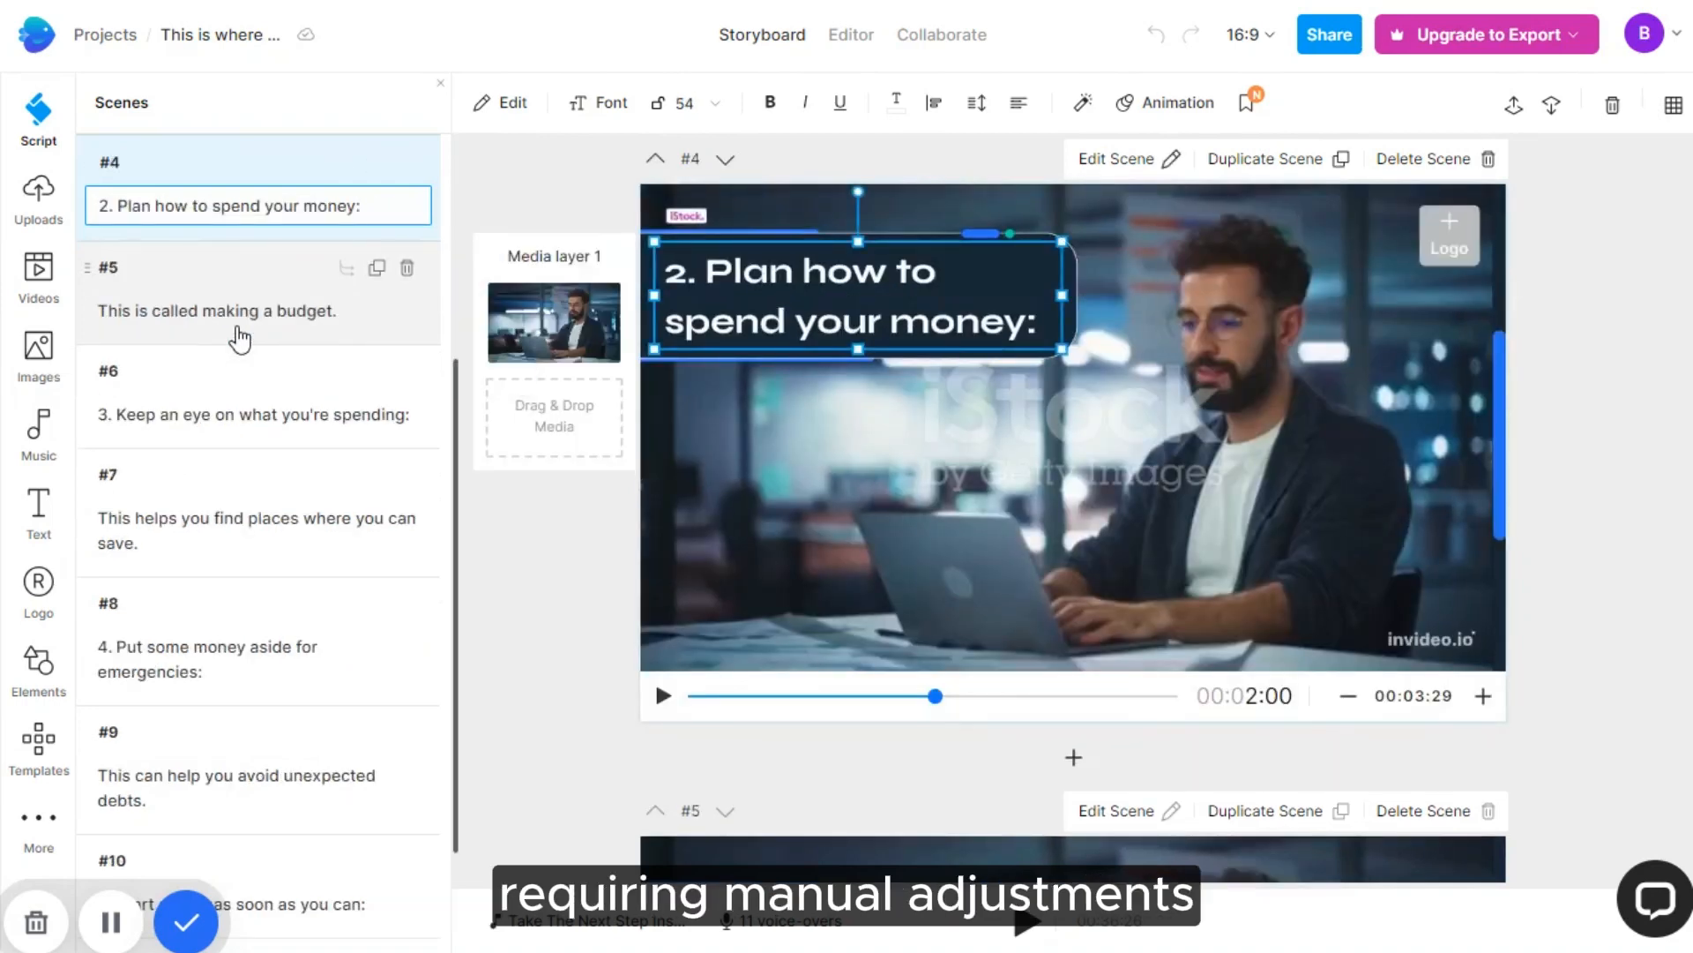
click(239, 338)
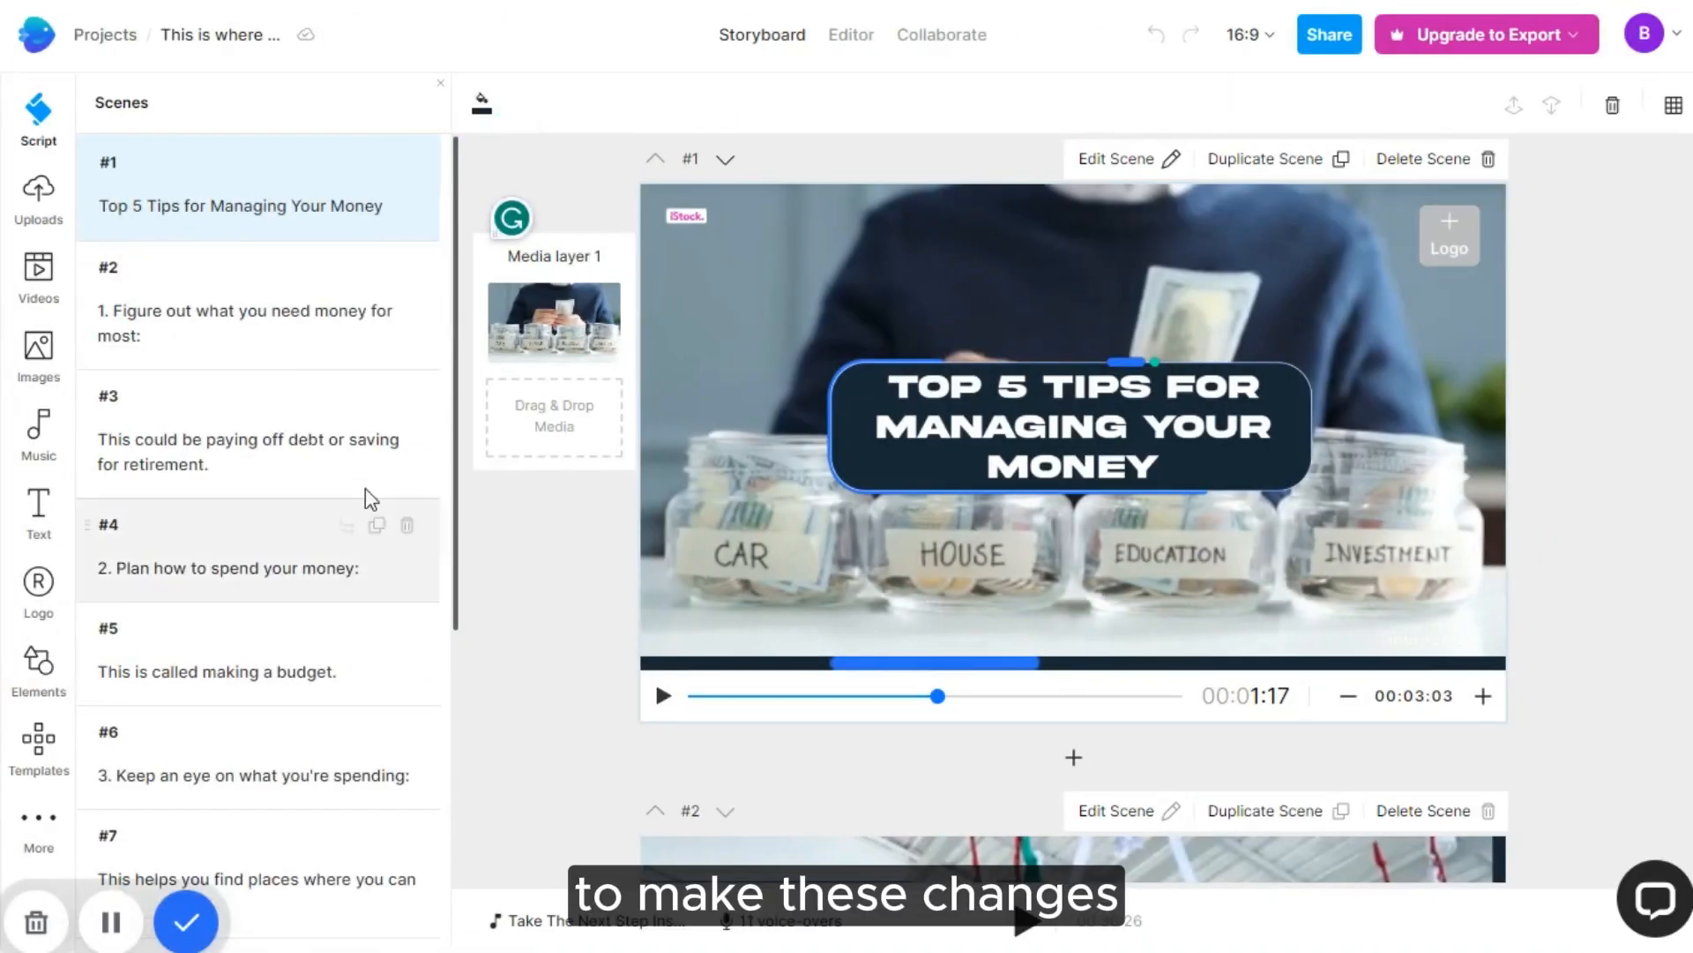
- Replace the media of scene 2 with a money-related stock video from the video library, adding it without trimming
click(171, 309)
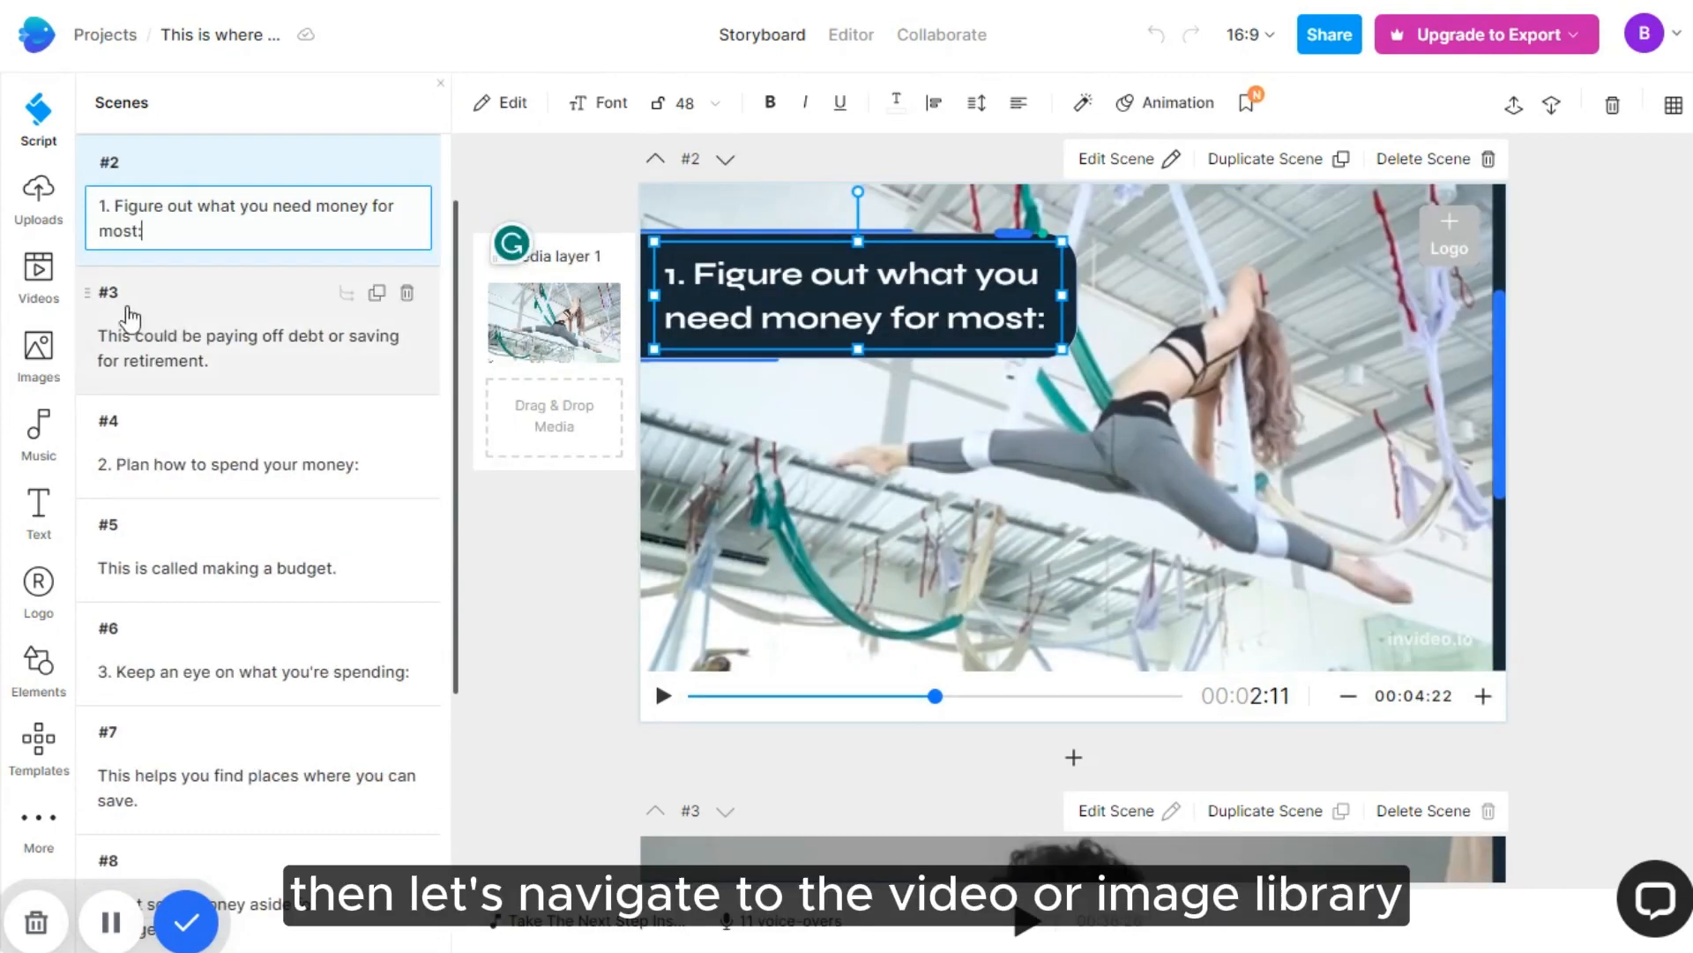
click(38, 273)
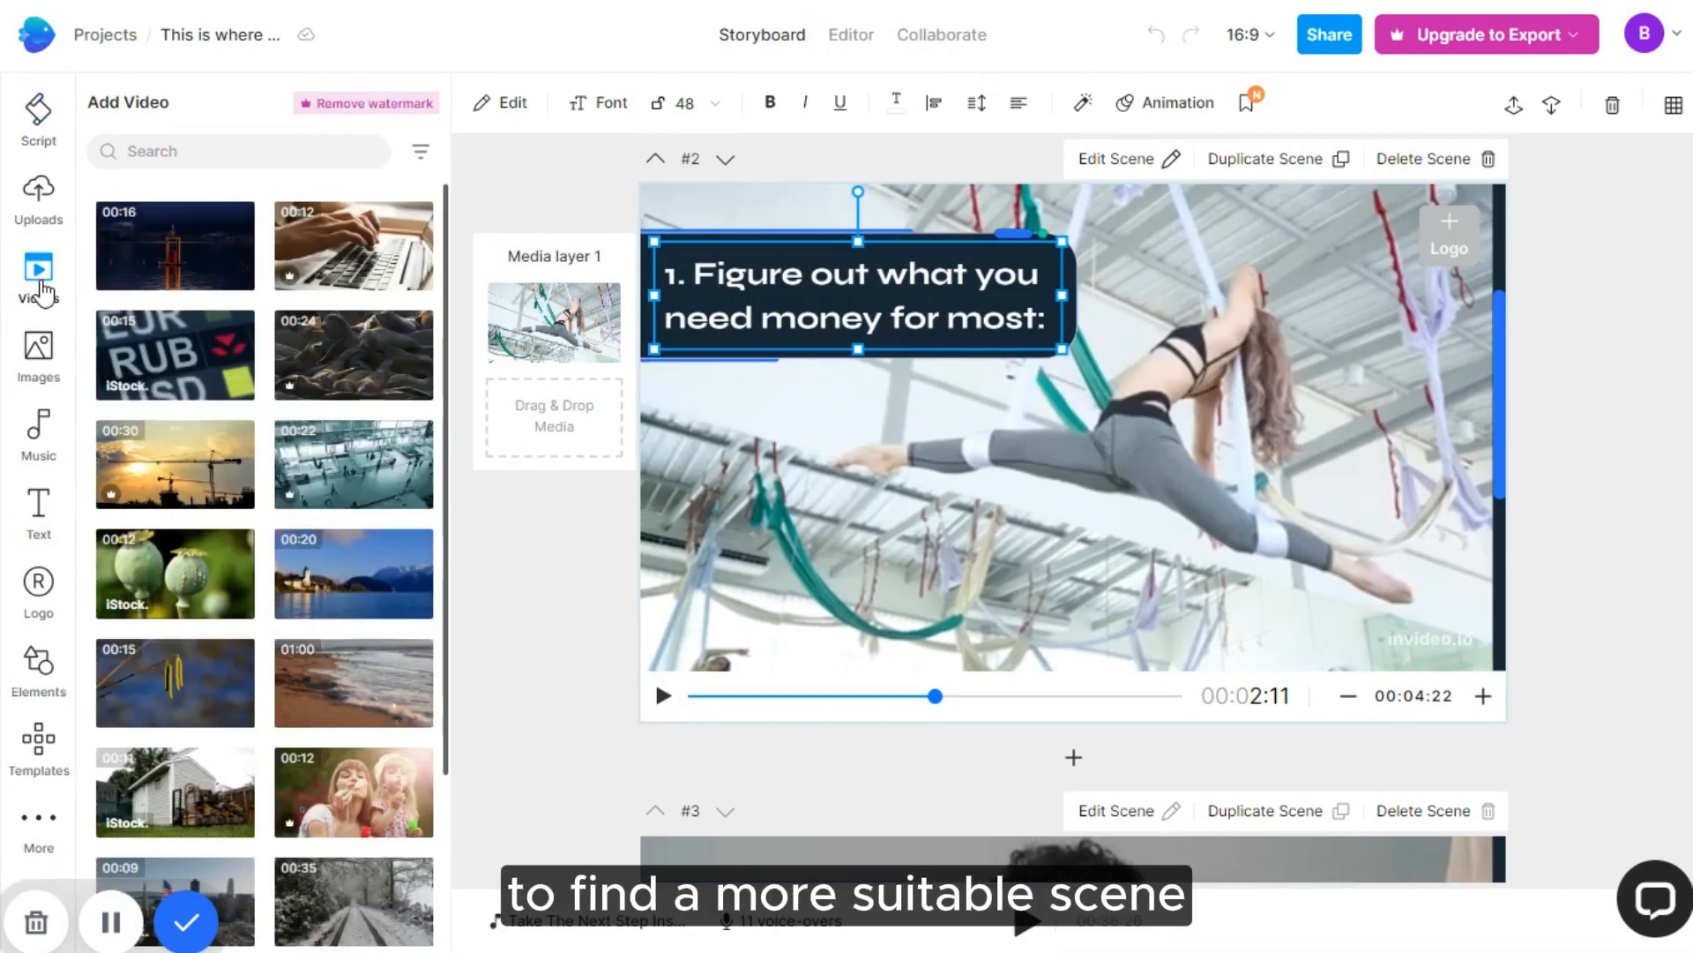
drag(354, 681, 538, 404)
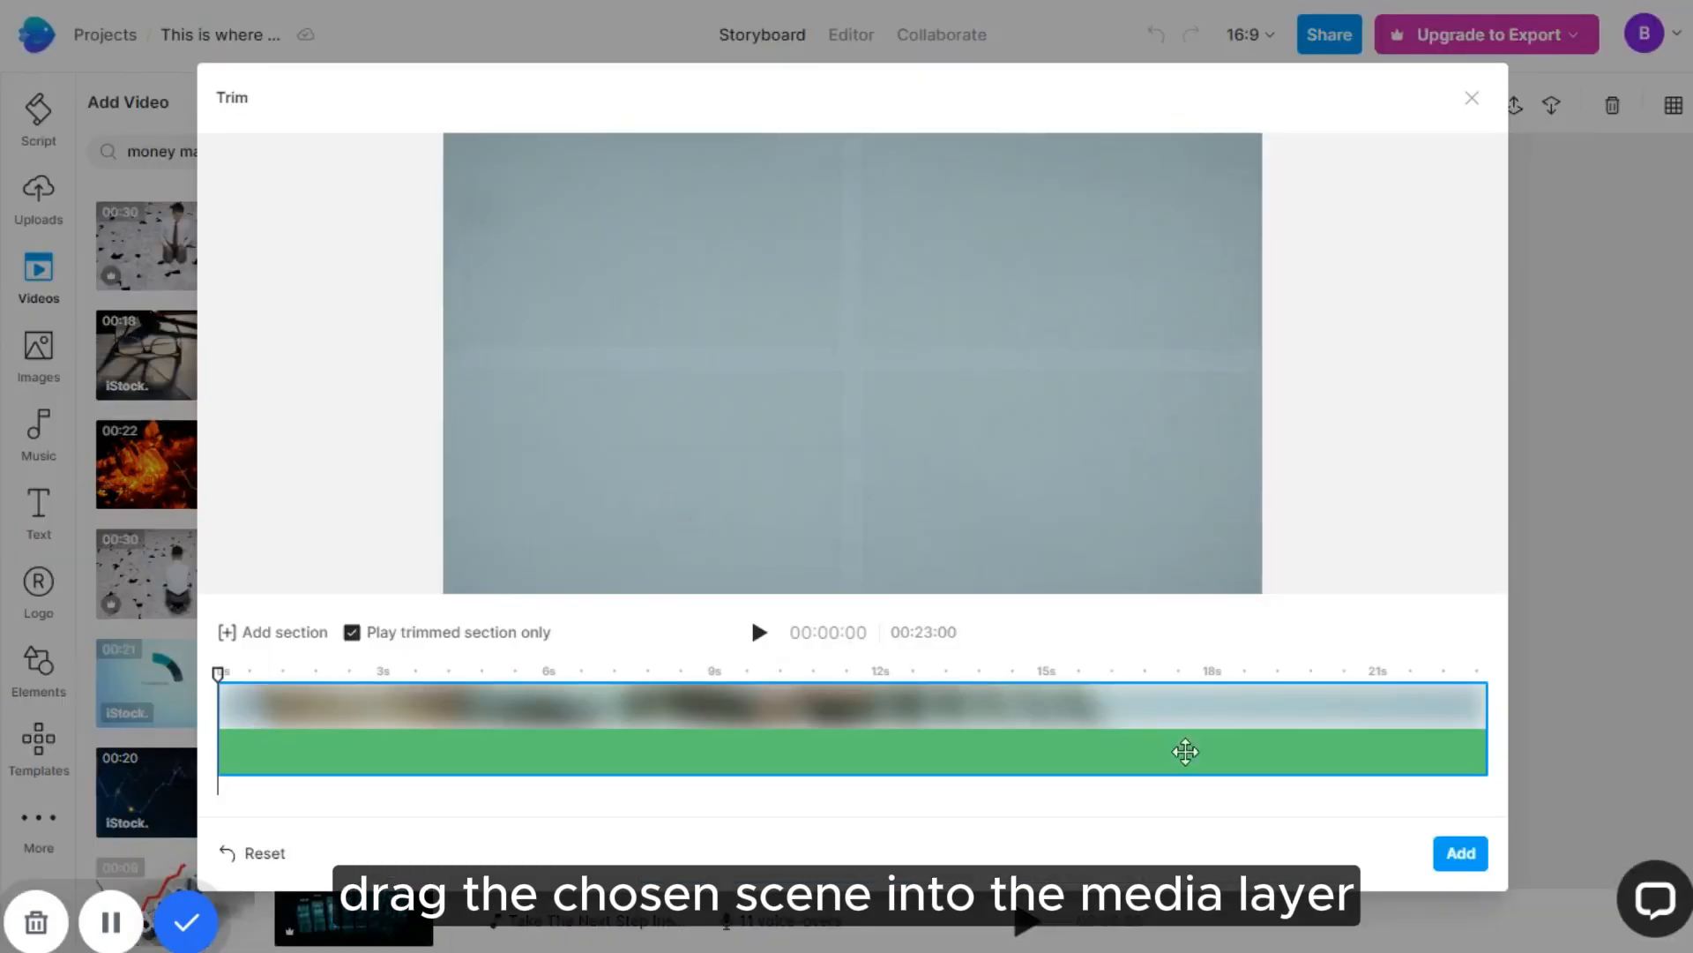
click(1461, 871)
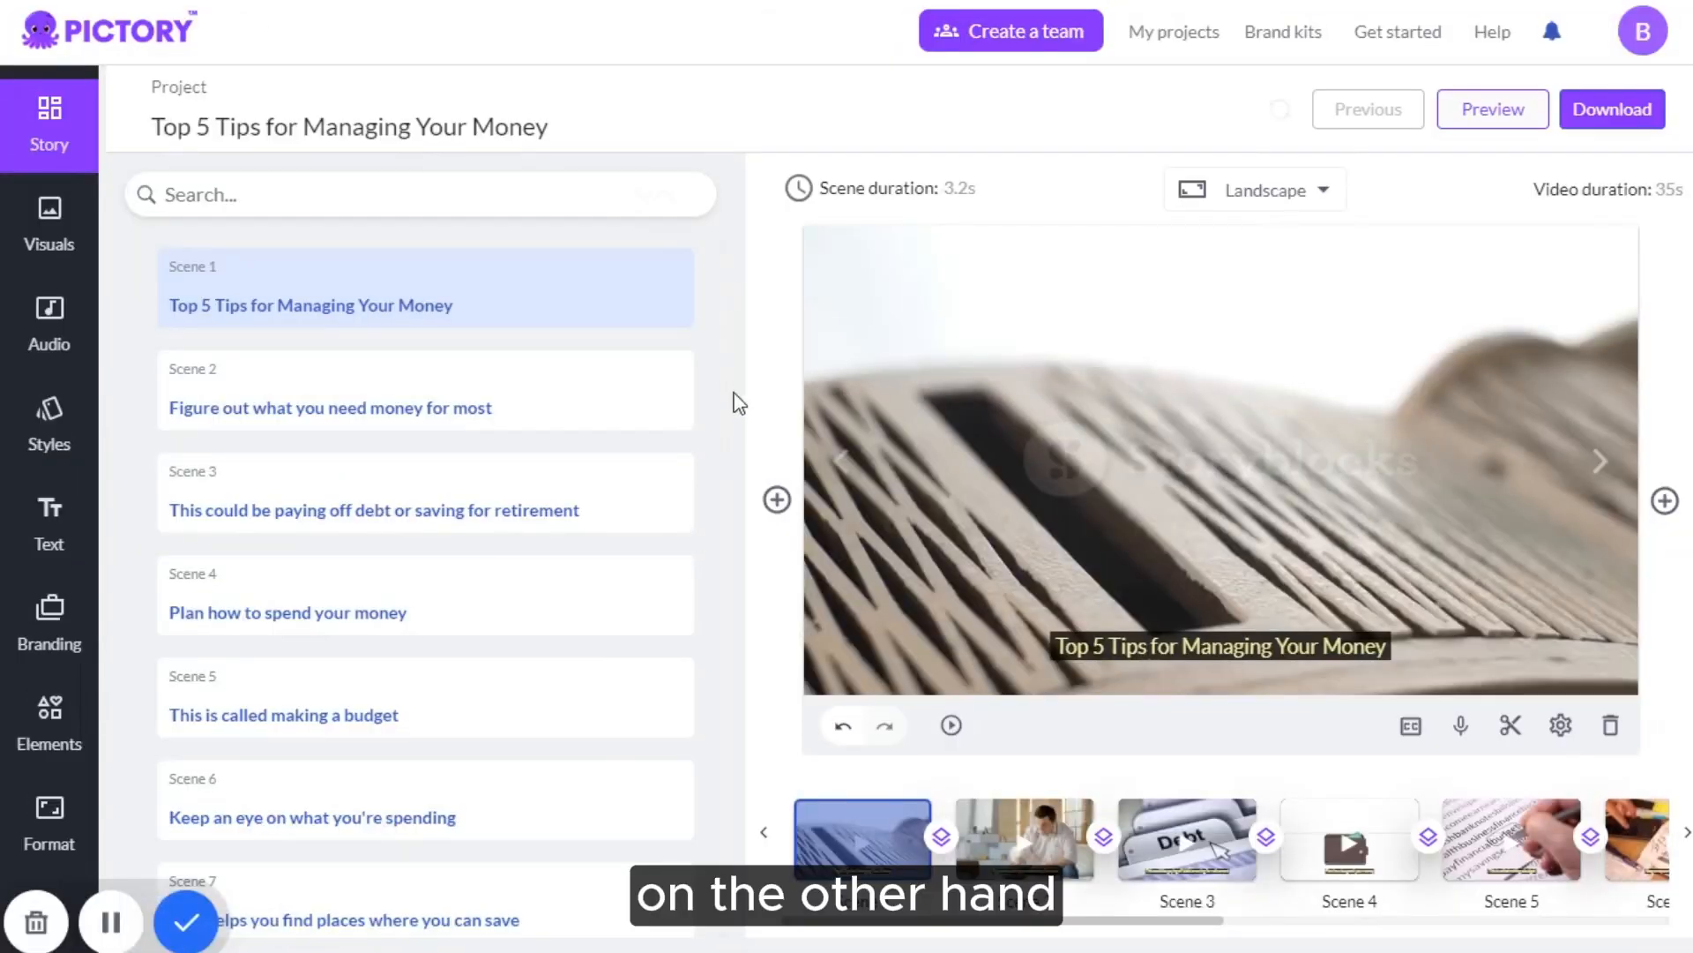
- Switch to Pictory and examine the generated scene list, checking the visuals of scenes 2 and 3
scroll(723, 388, down, 3)
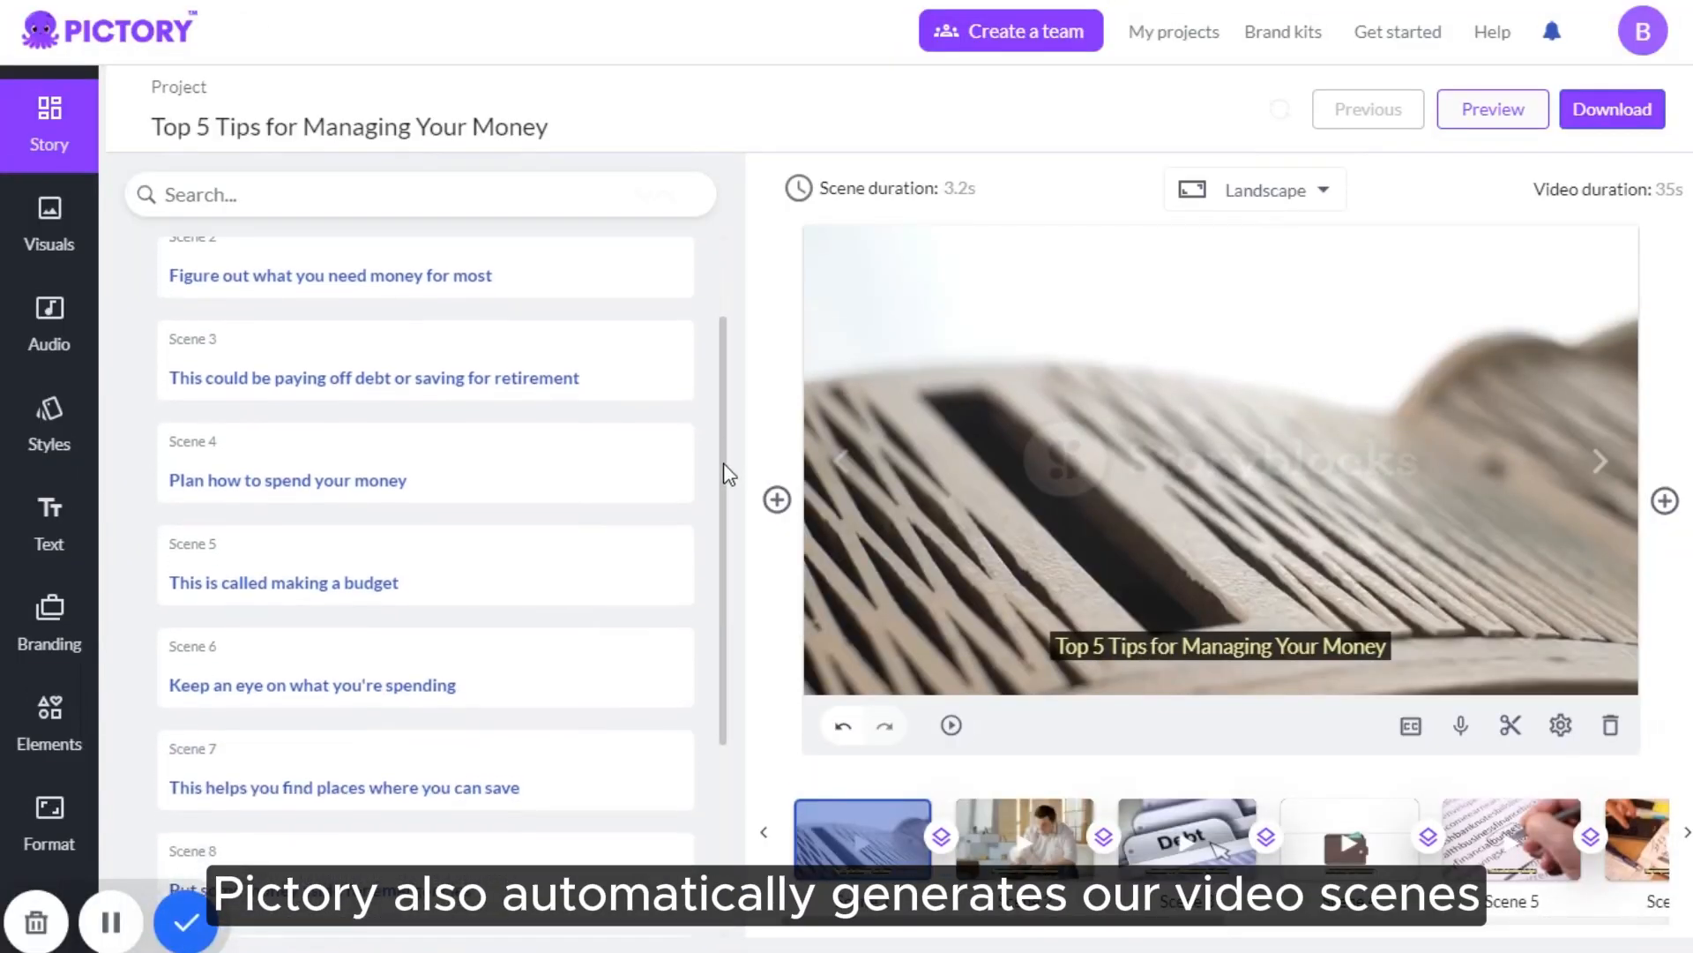
drag(724, 465, 699, 371)
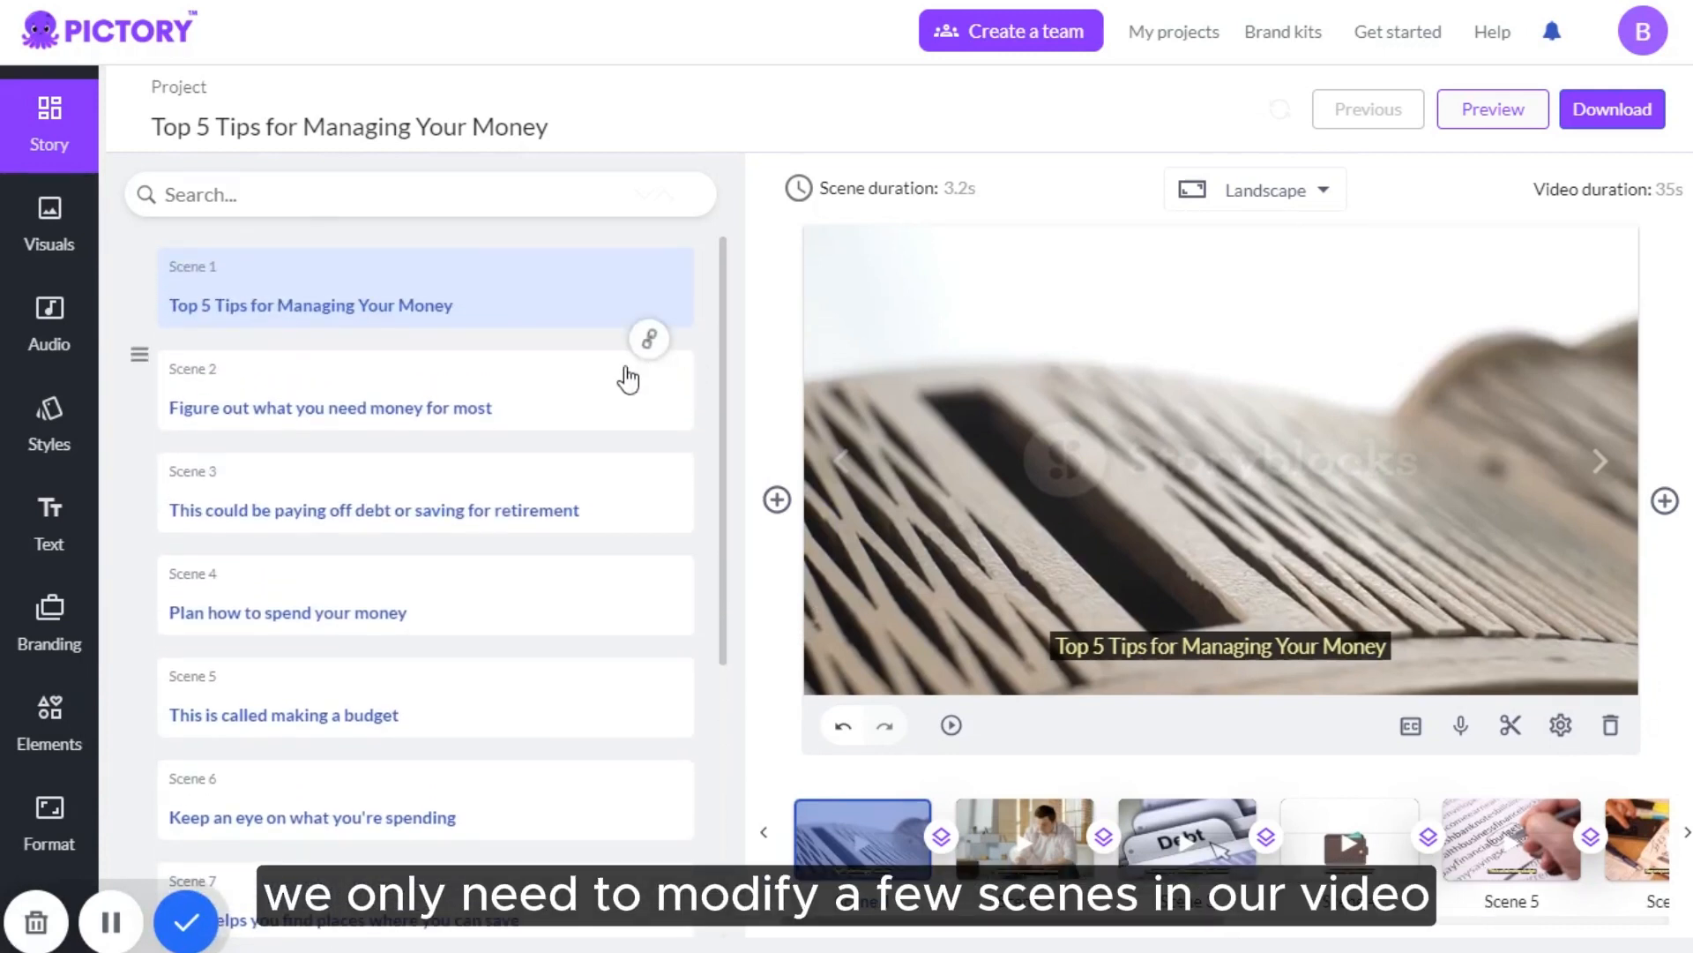
click(524, 393)
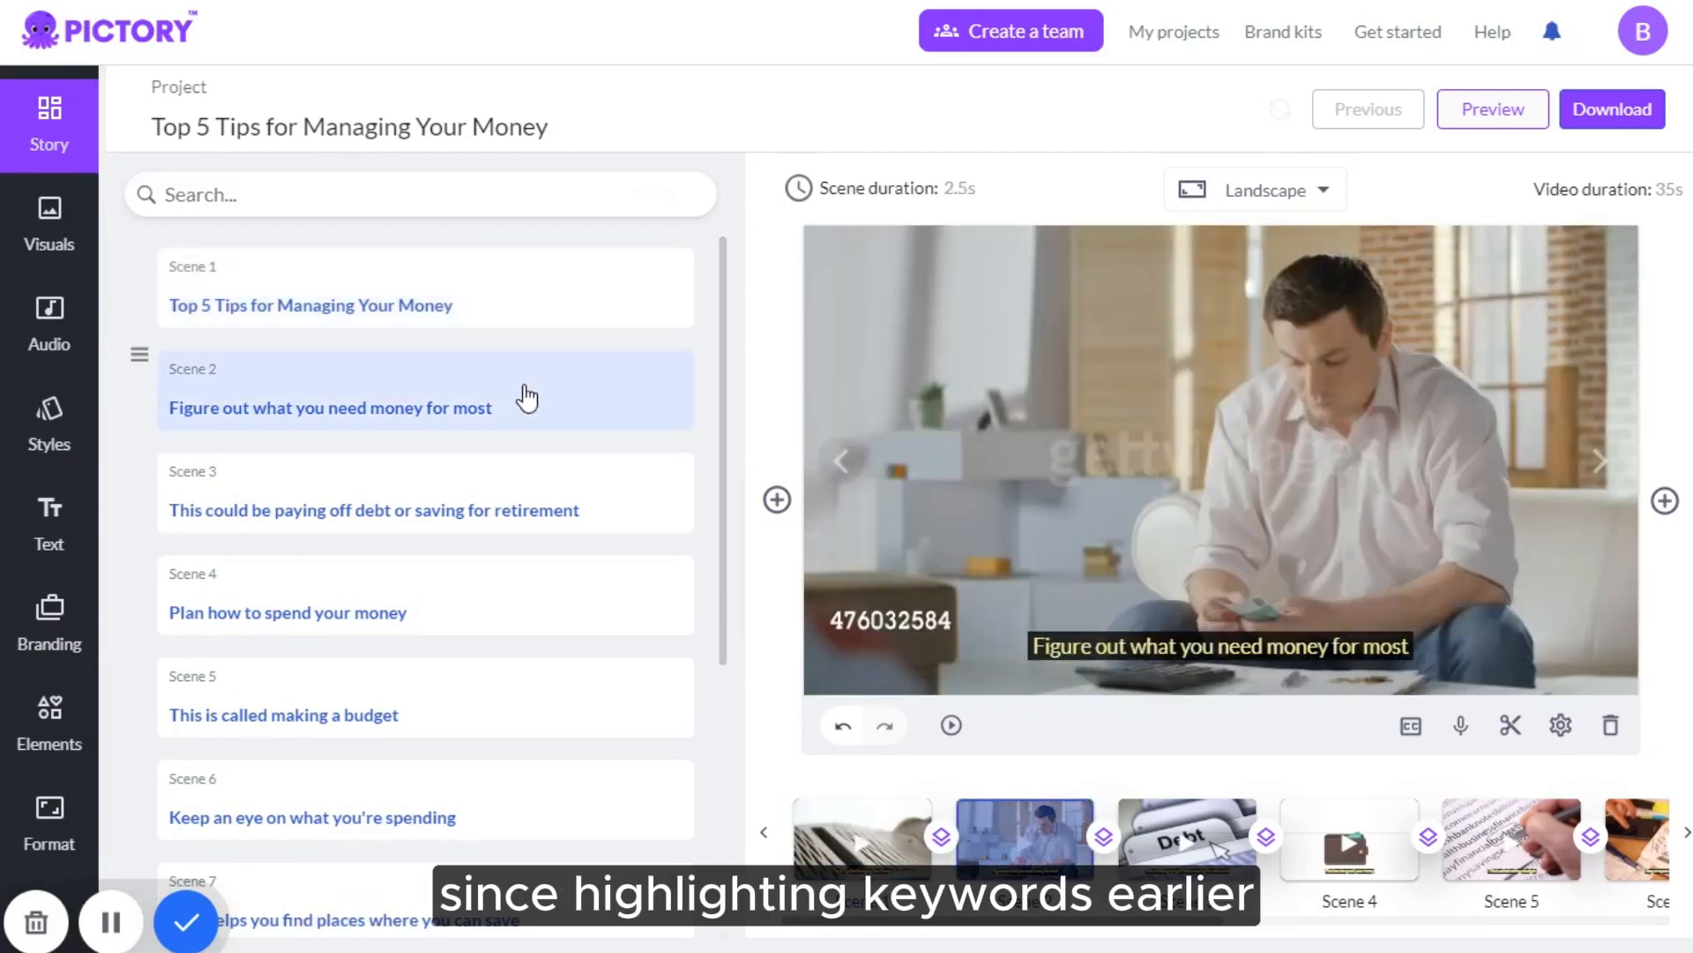
click(522, 511)
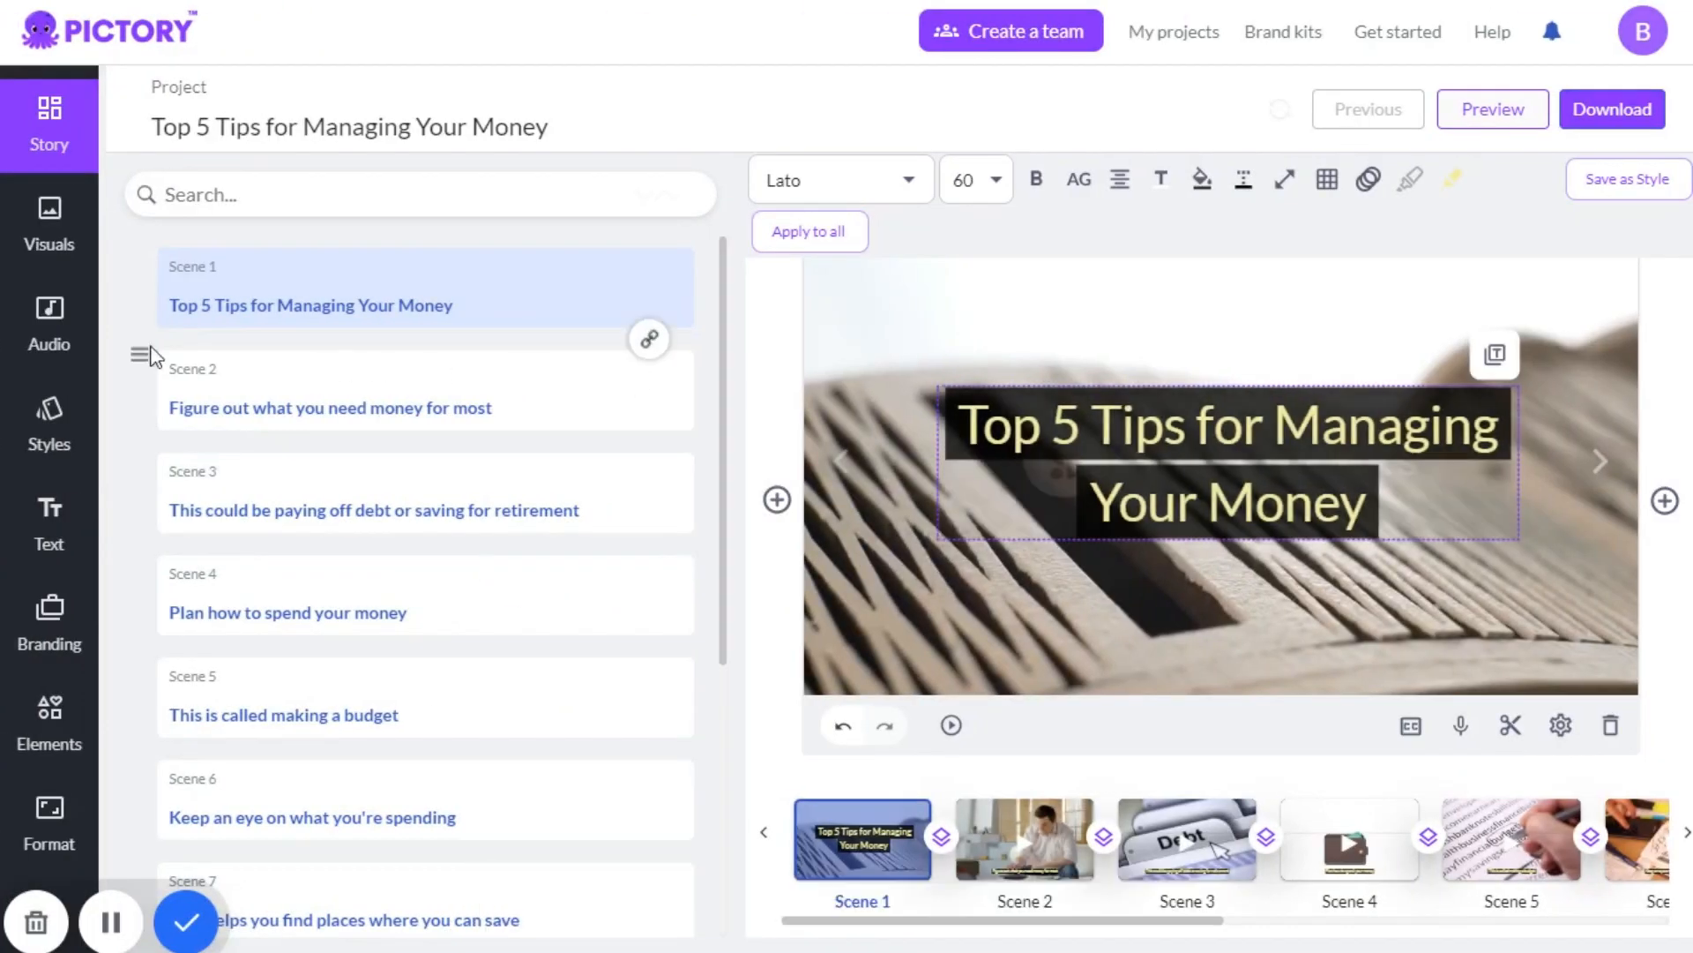
- Apply the Corporate / Business track "New Light" as the video's background music
click(48, 345)
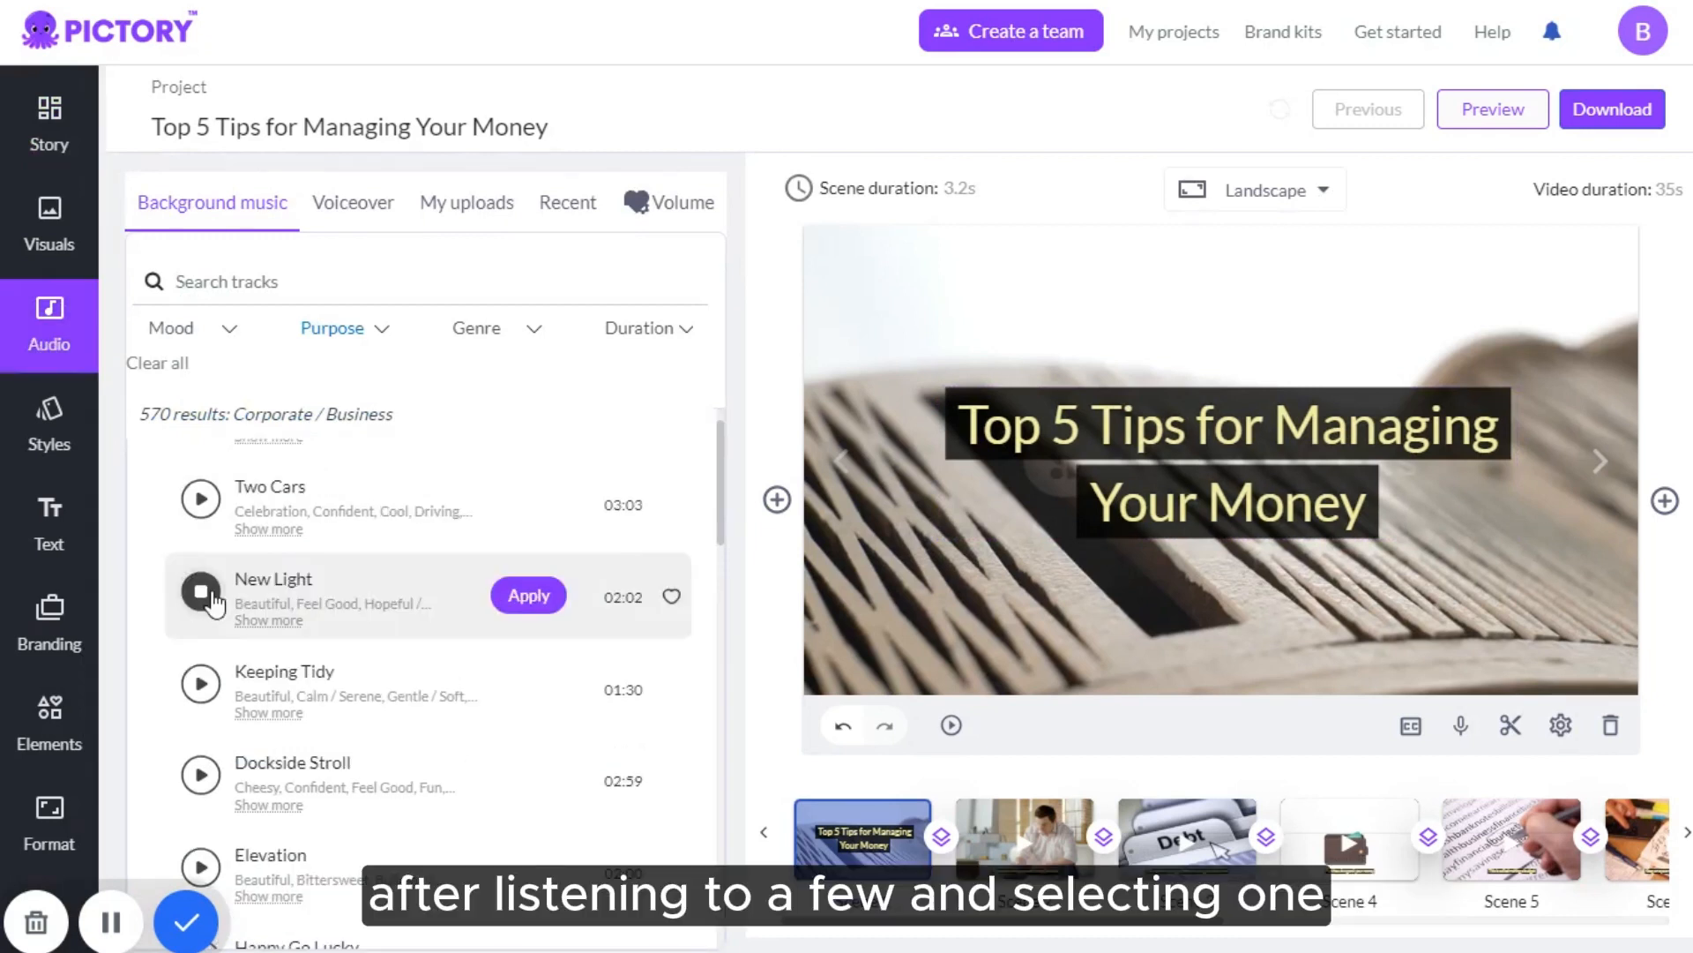
click(537, 600)
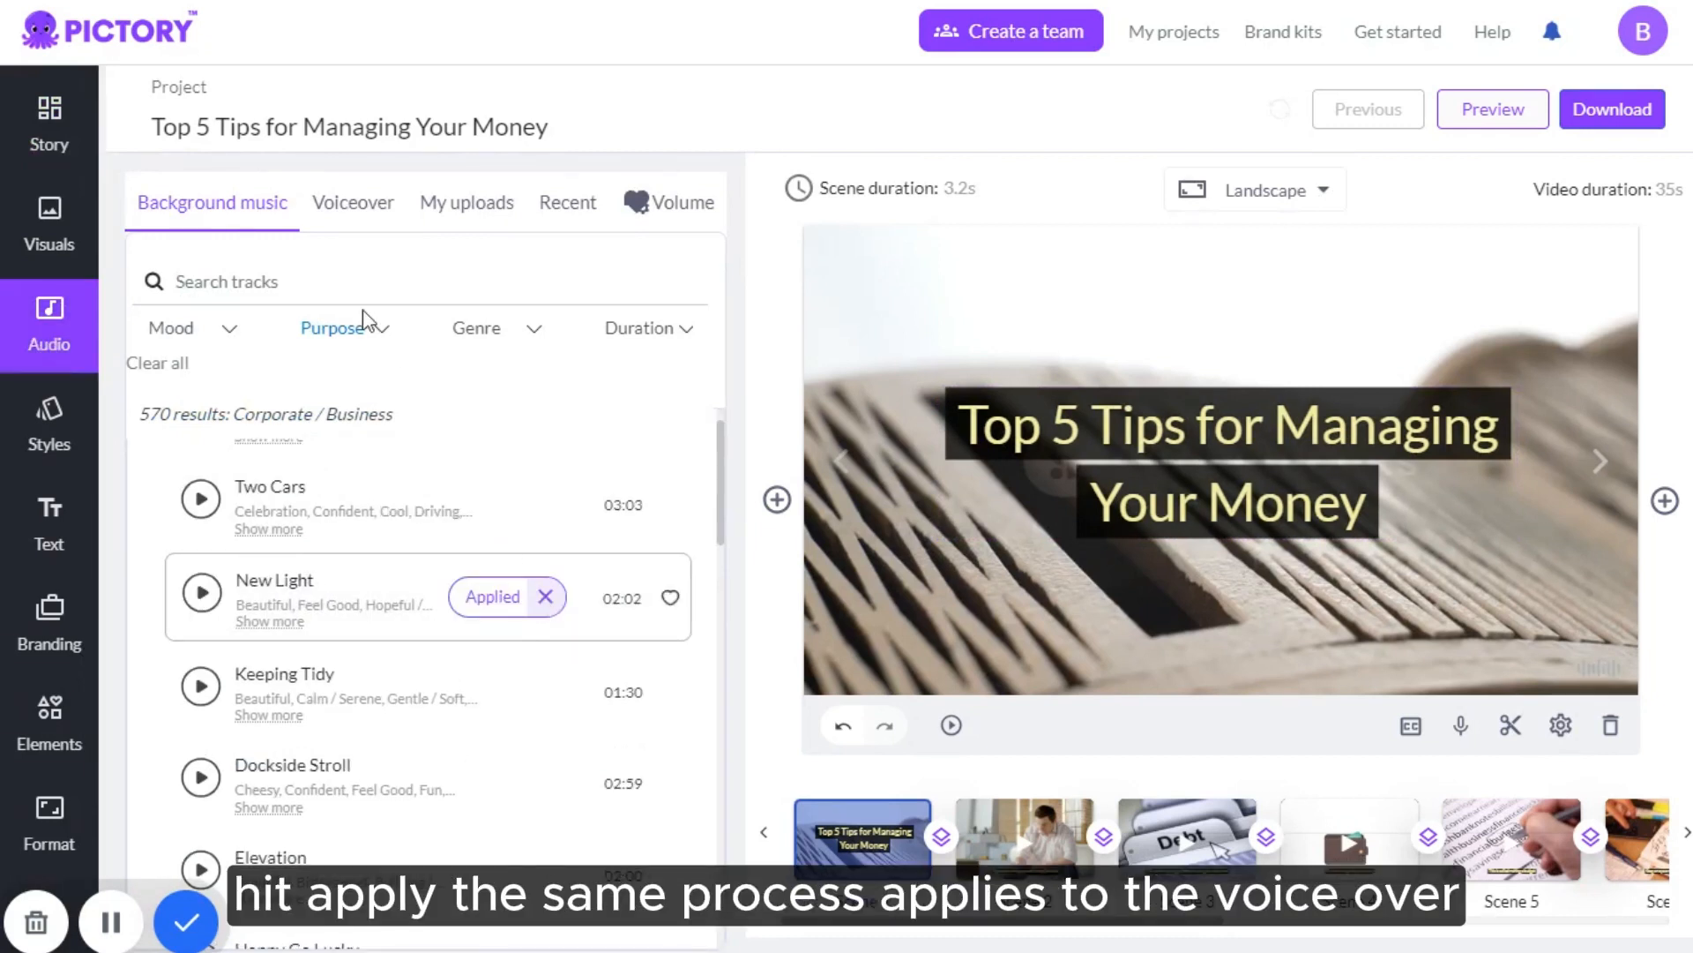
- Listen to previews of the standard English AI voiceovers Adeline and Aditi
click(335, 212)
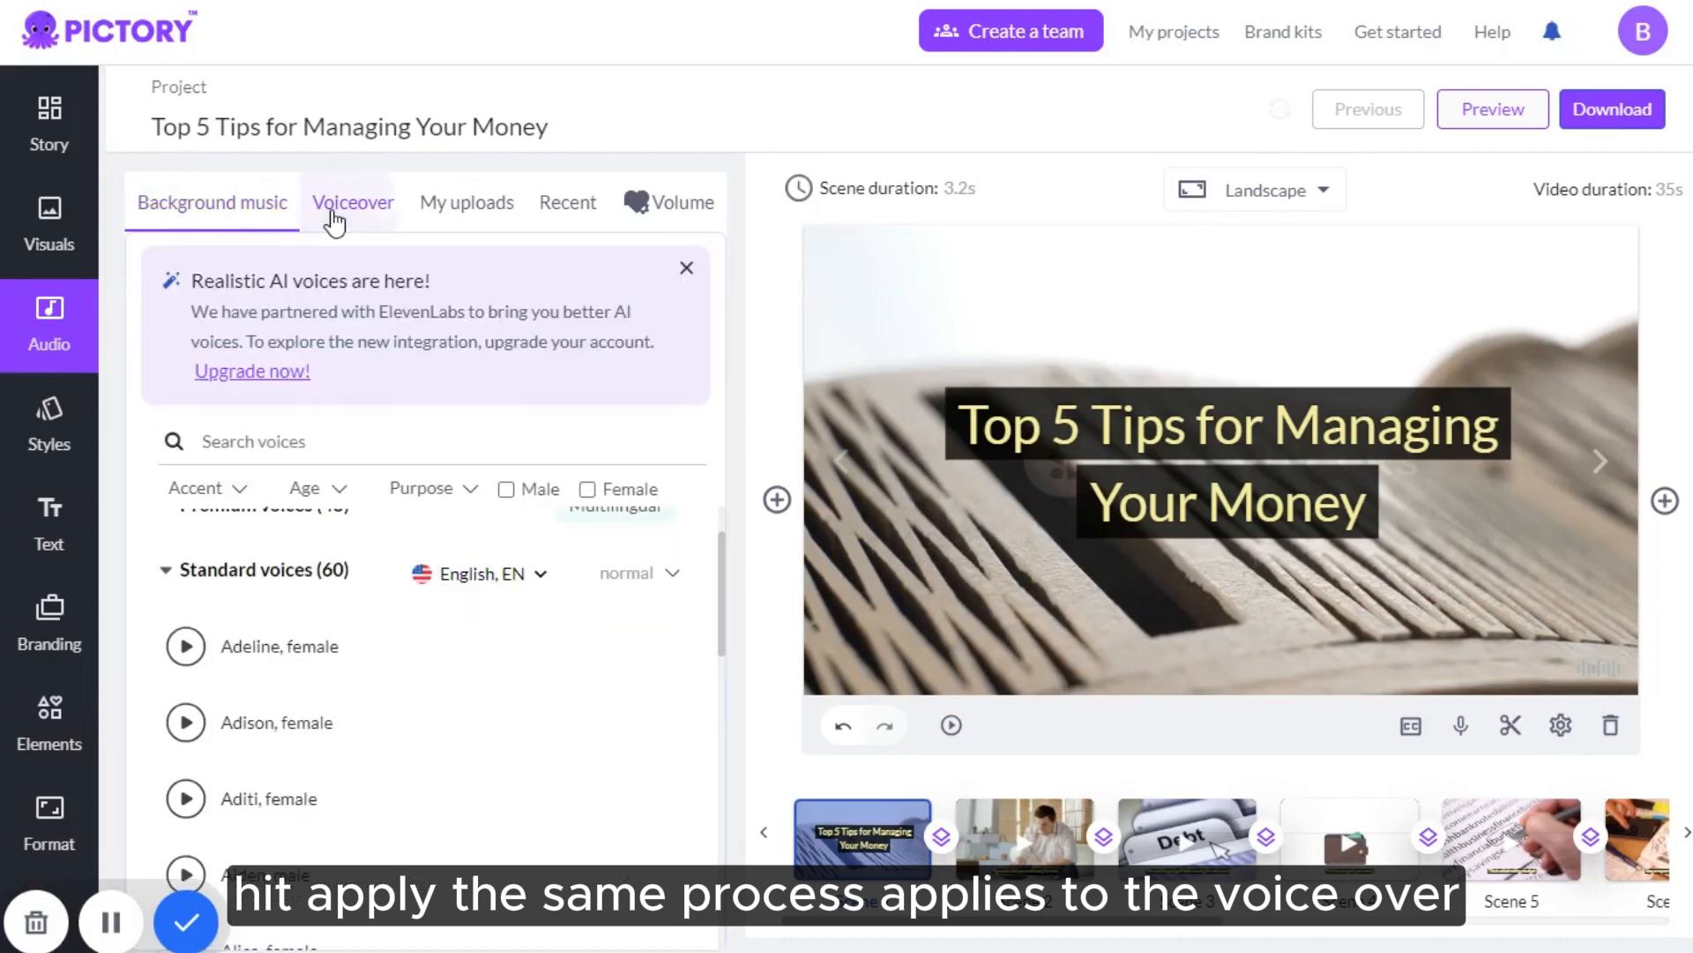
click(185, 646)
scroll(189, 660, down, 1)
scroll(190, 659, down, 1)
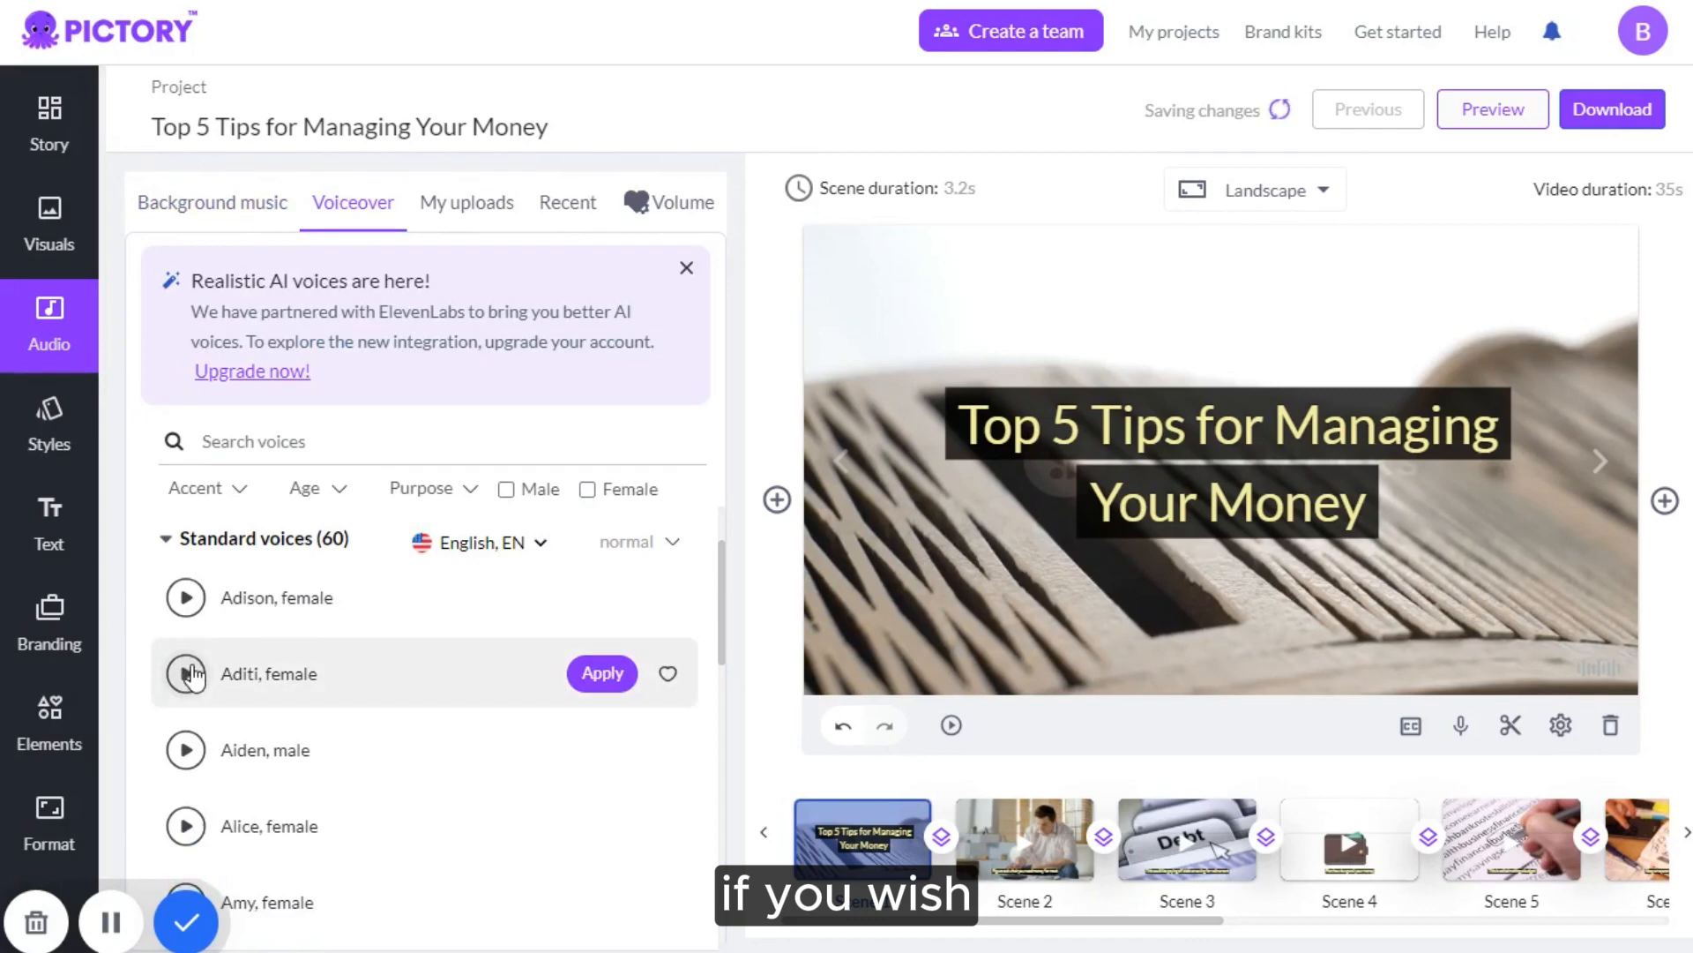
click(187, 673)
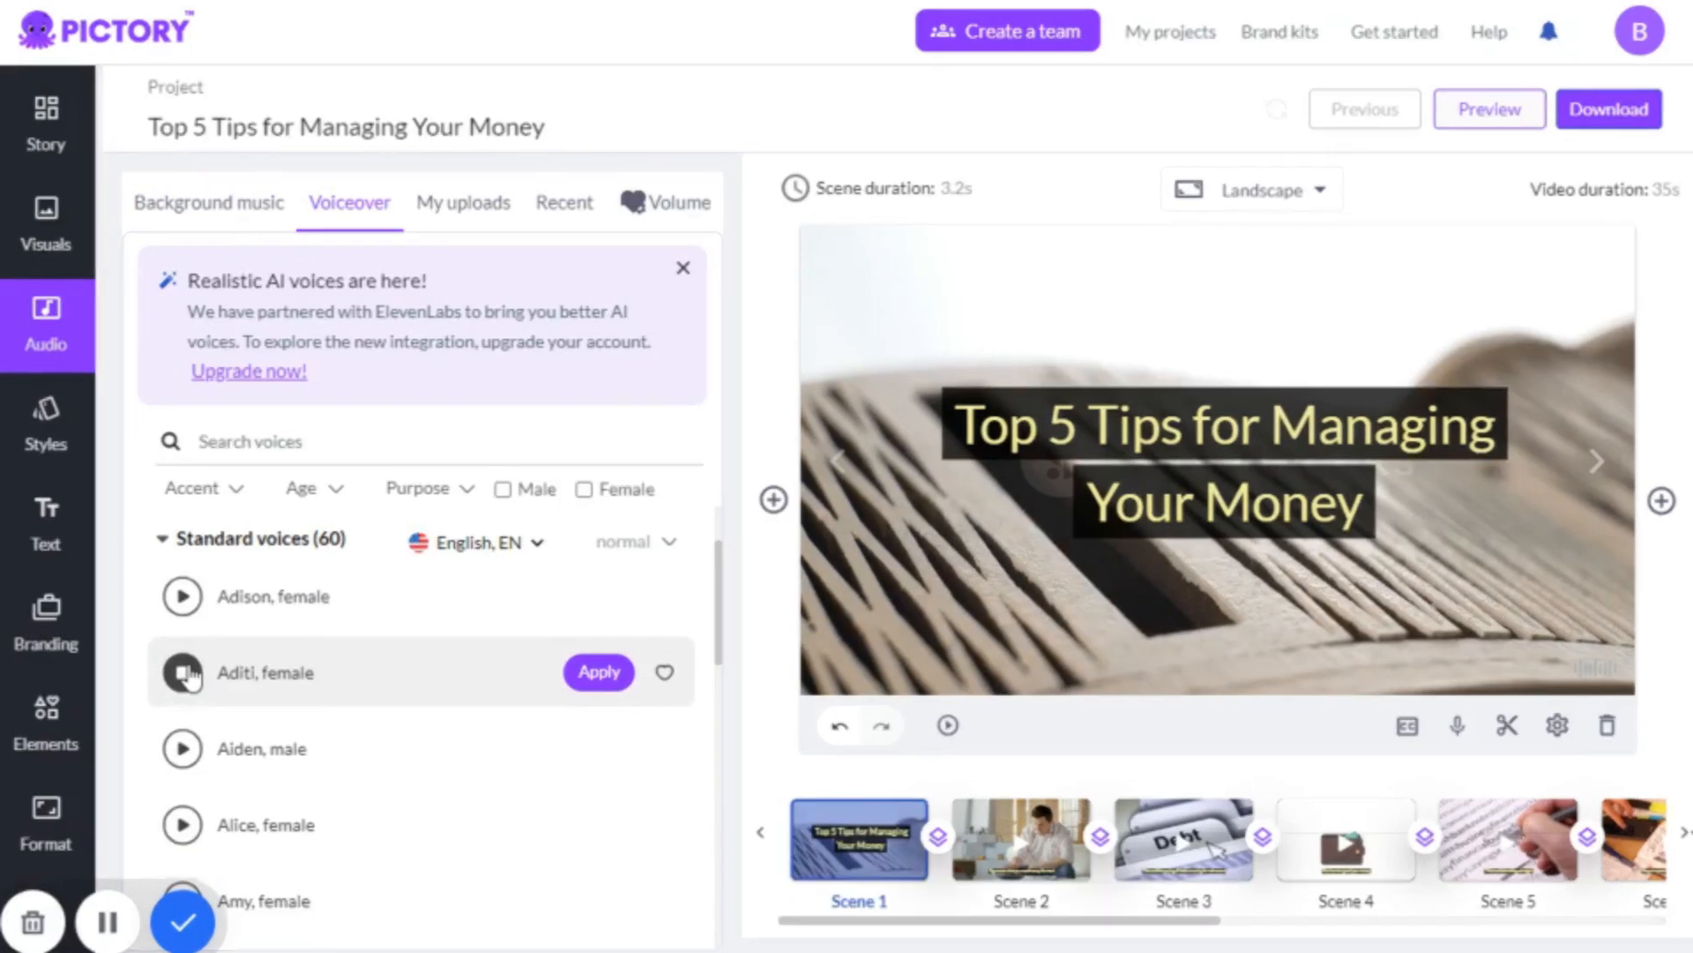
- Apply one of the standard English AI voices as the video's voiceover
scroll(591, 607, down, 5)
click(592, 601)
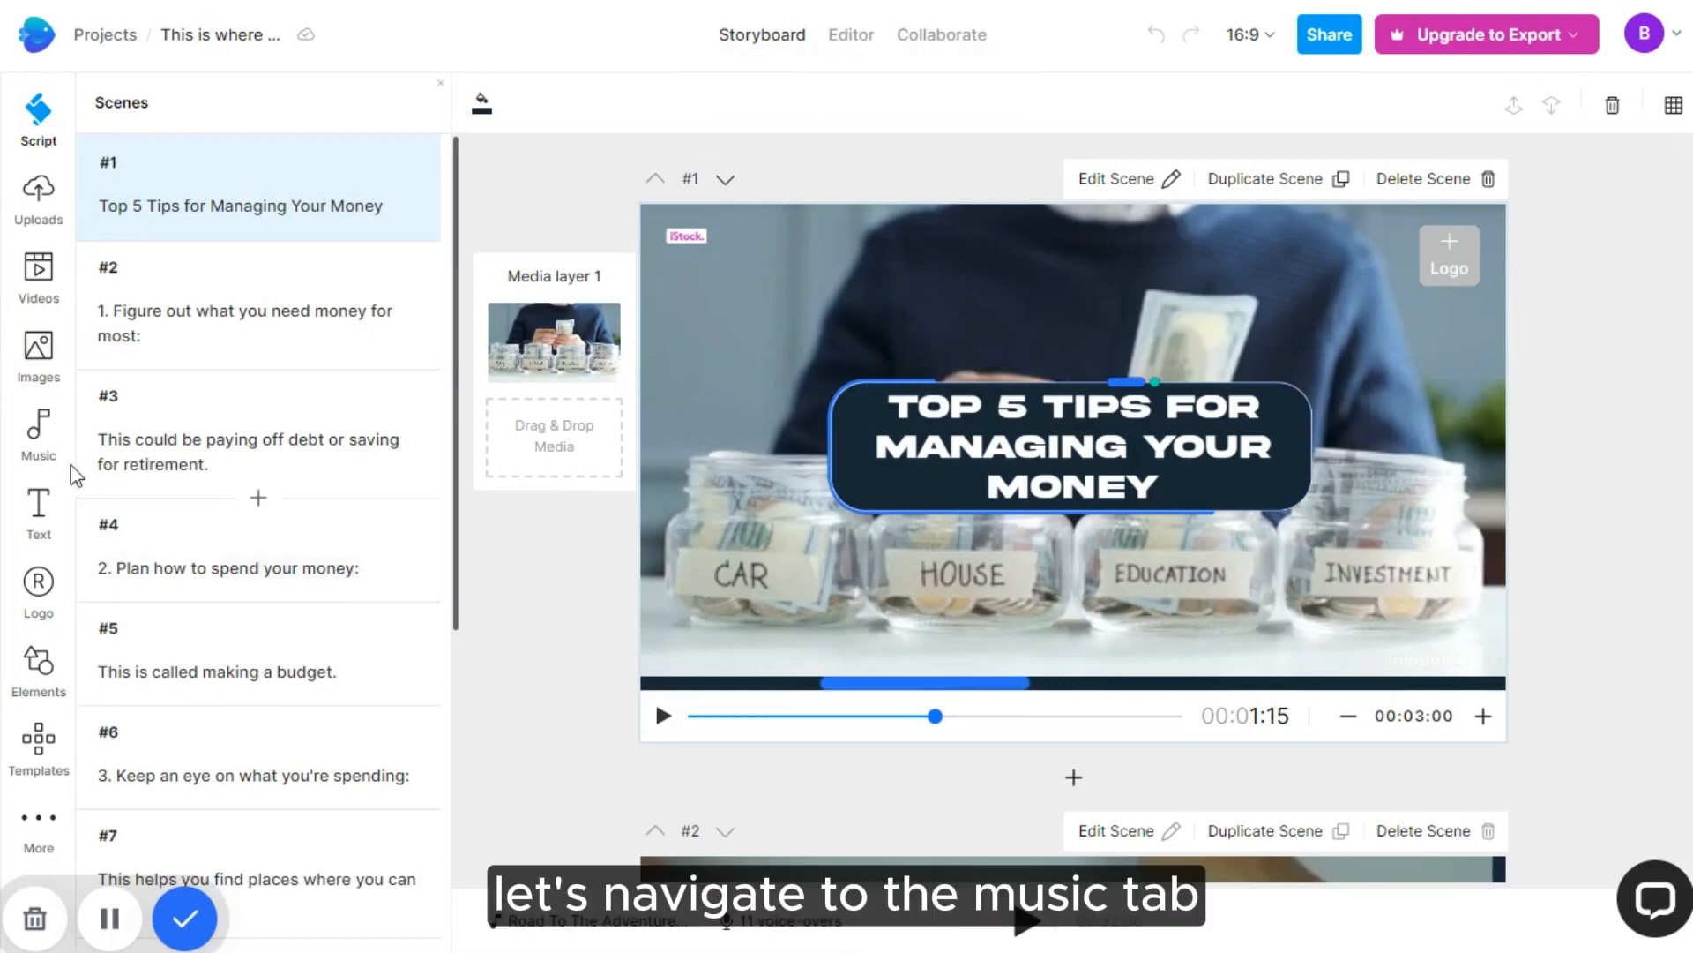
- Switch to InVideo and replace the background music with "Deep Heart Melodic Guitar" from the Inspiring mood
click(68, 437)
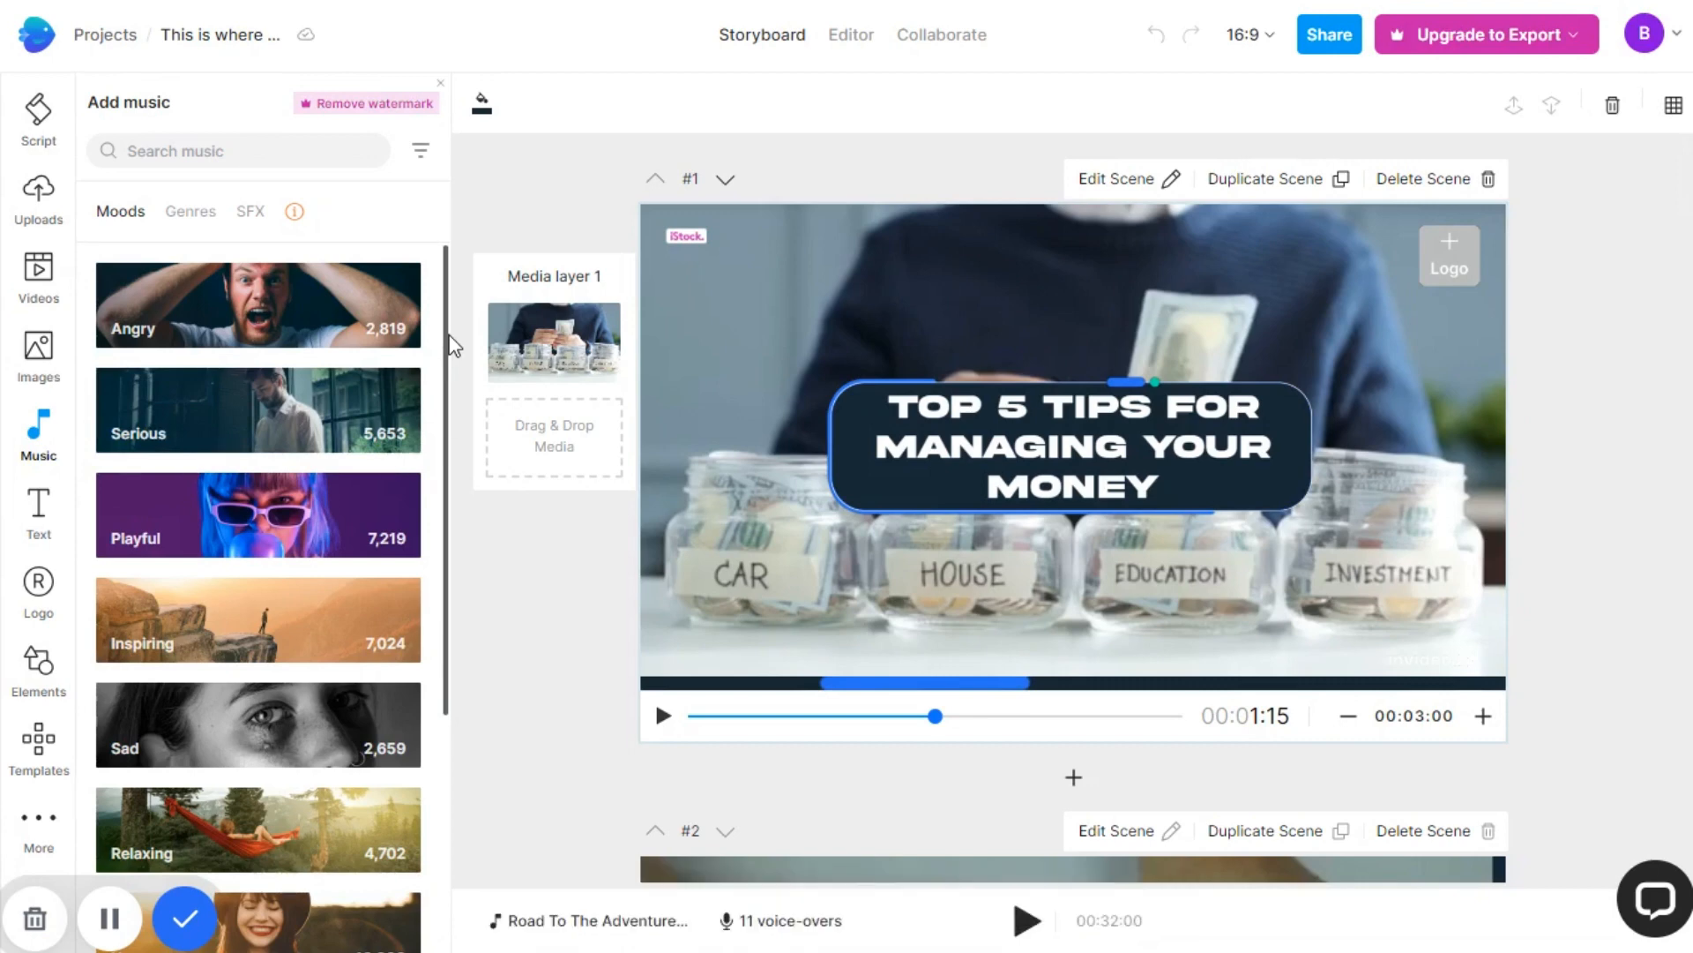
drag(450, 332, 455, 438)
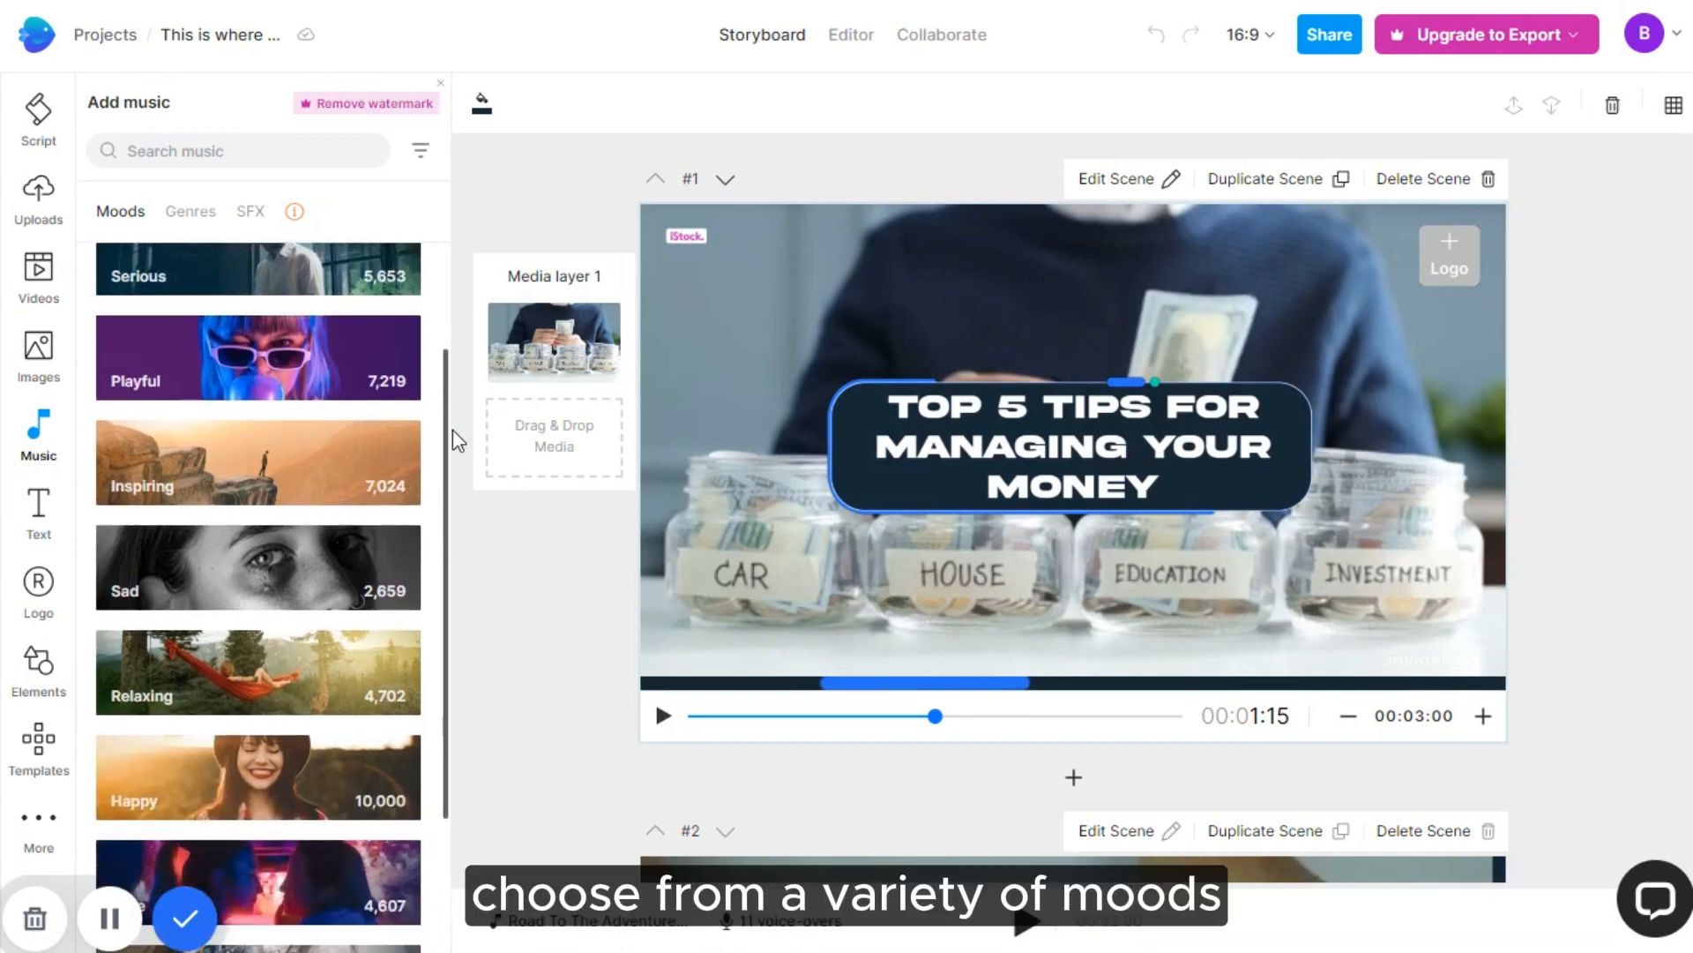
click(211, 473)
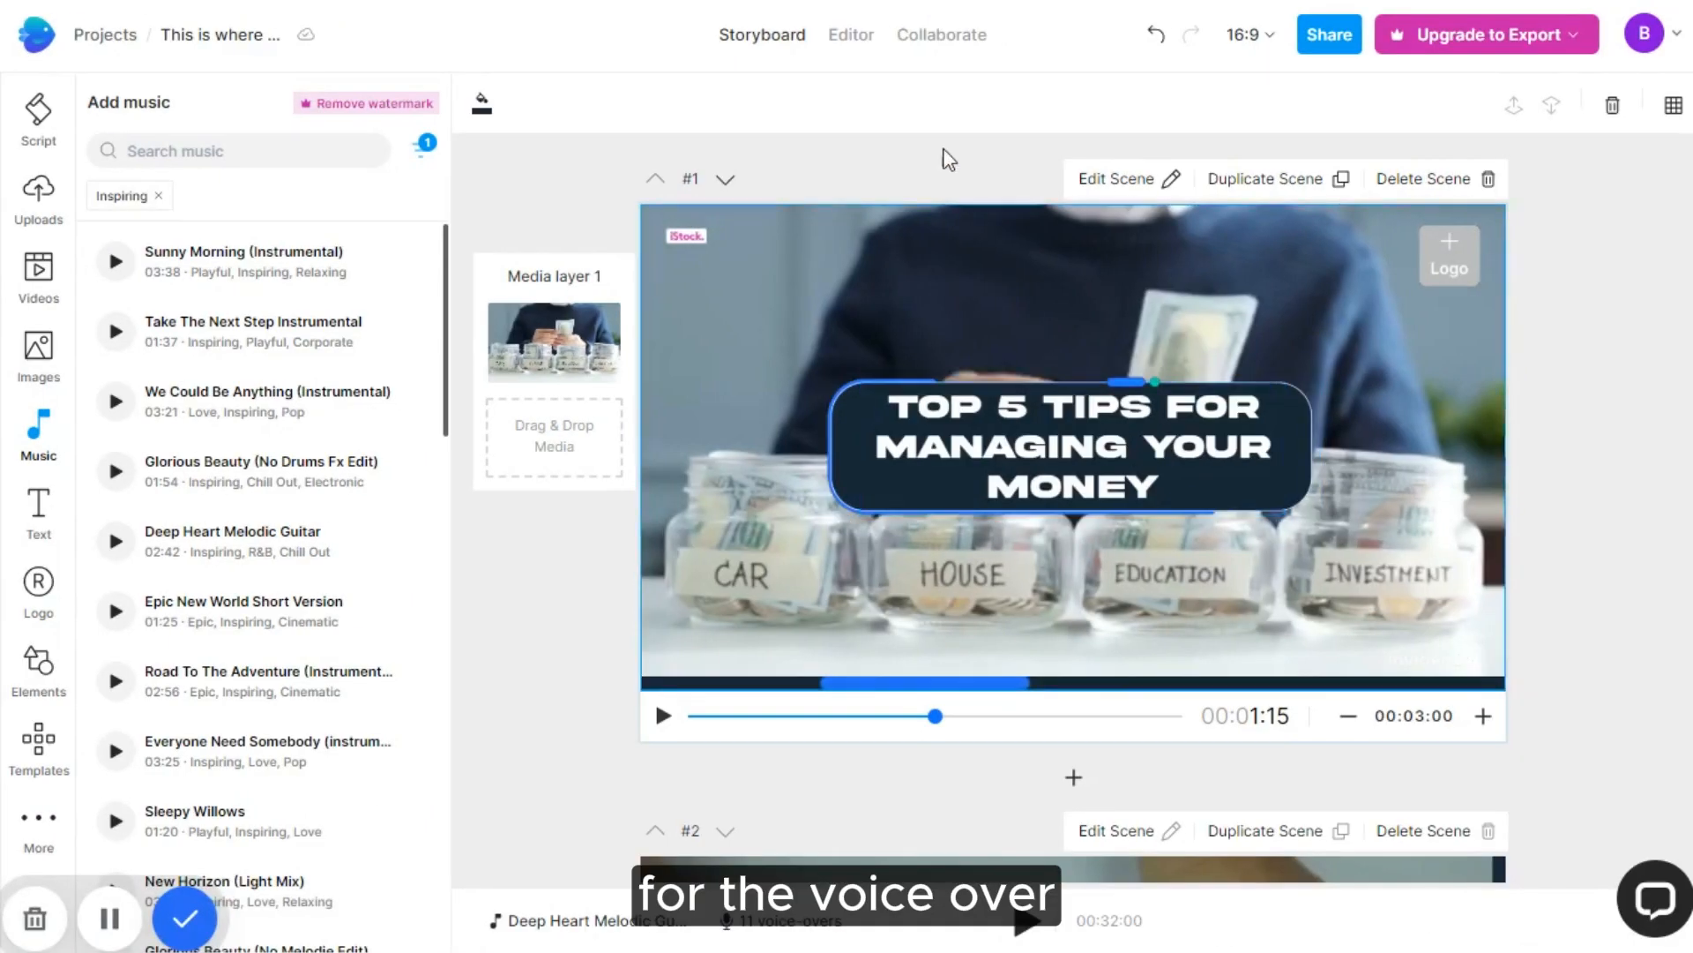
- Generate an automated text-to-speech voiceover for the title scene in InVideo's timeline editor, using the Realistic US English voice Ava
click(860, 40)
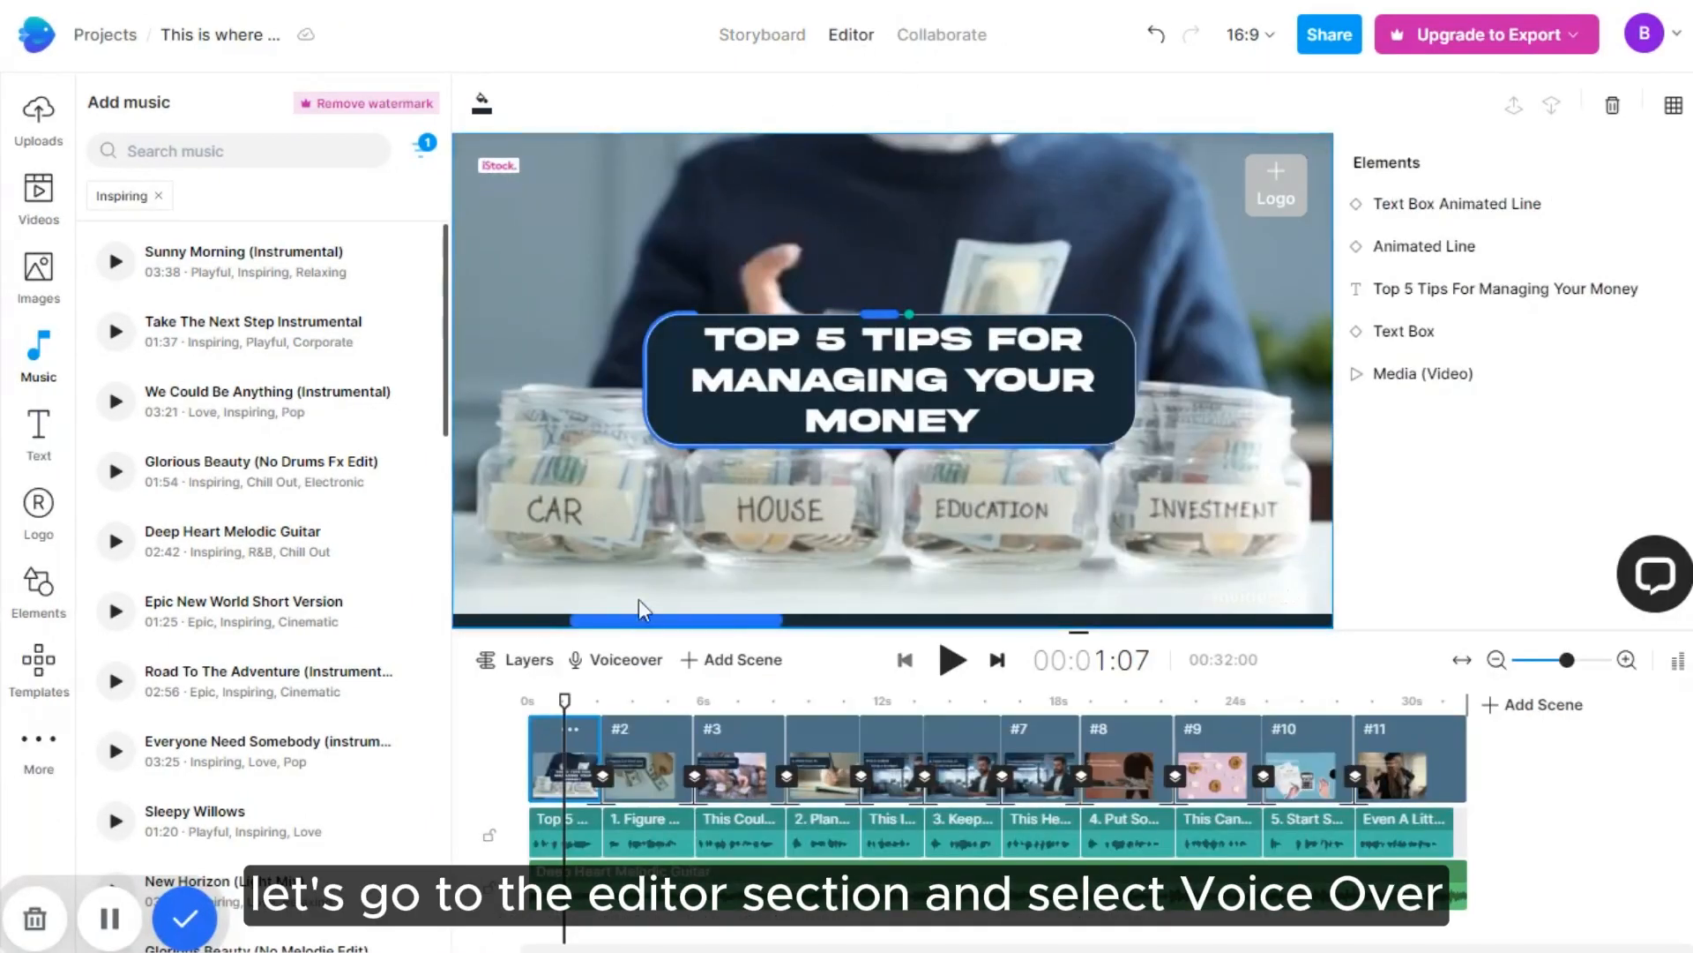
click(627, 661)
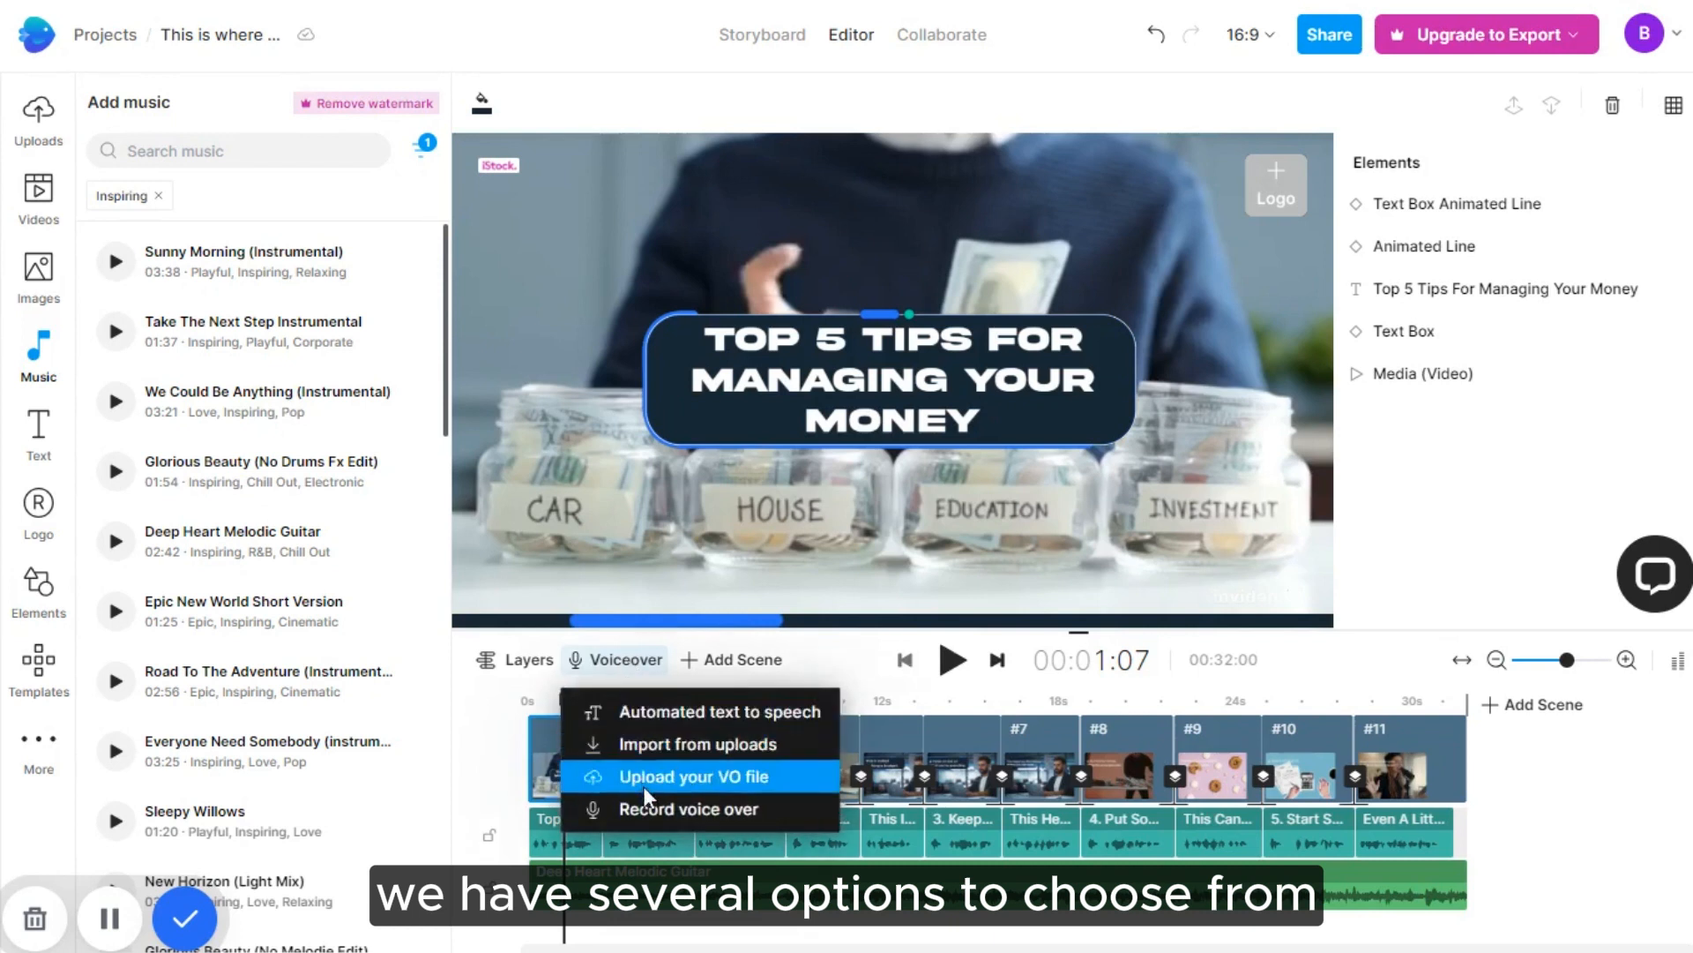
click(646, 711)
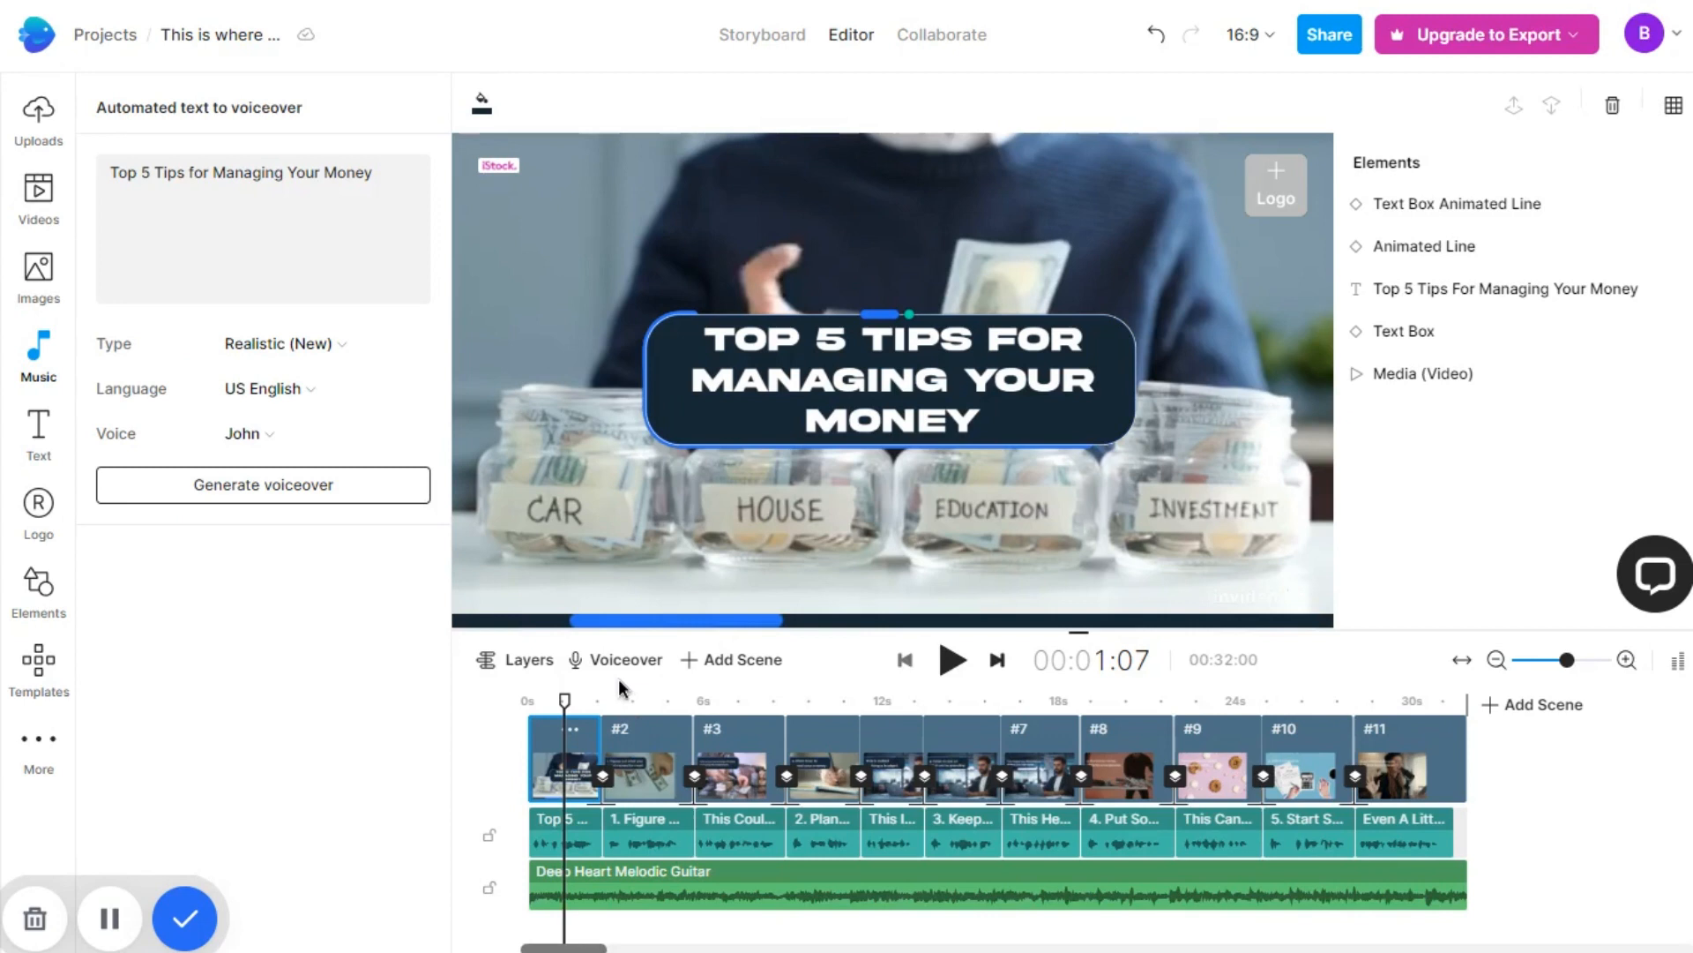
click(273, 434)
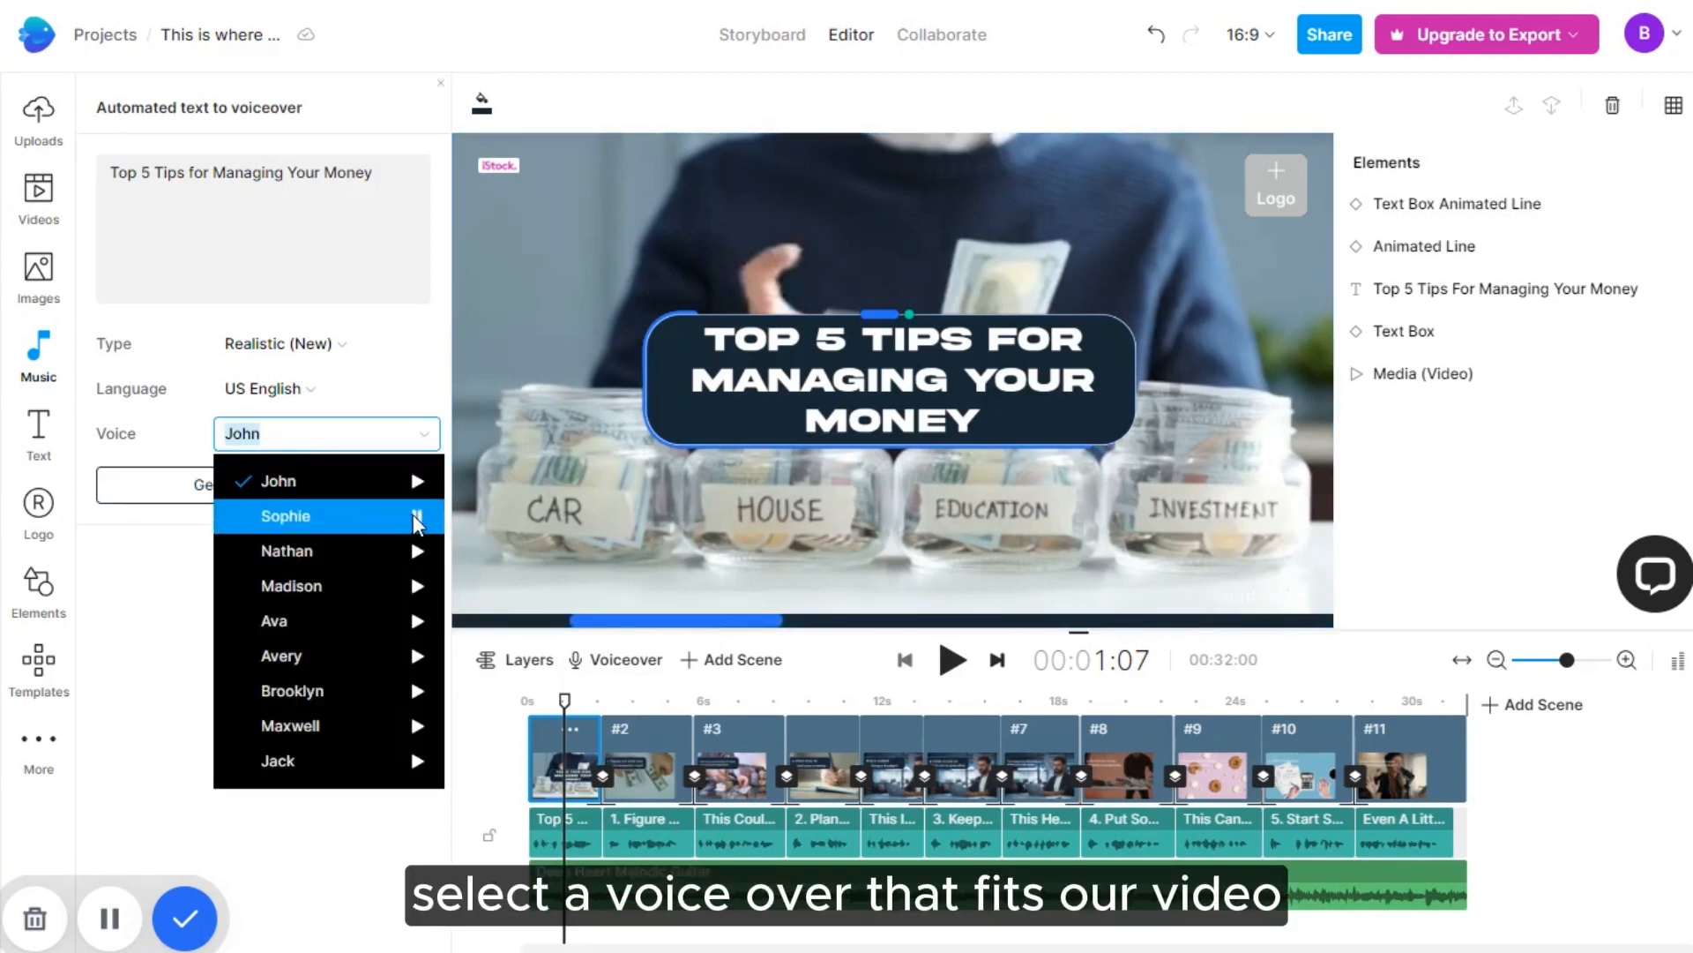
click(377, 620)
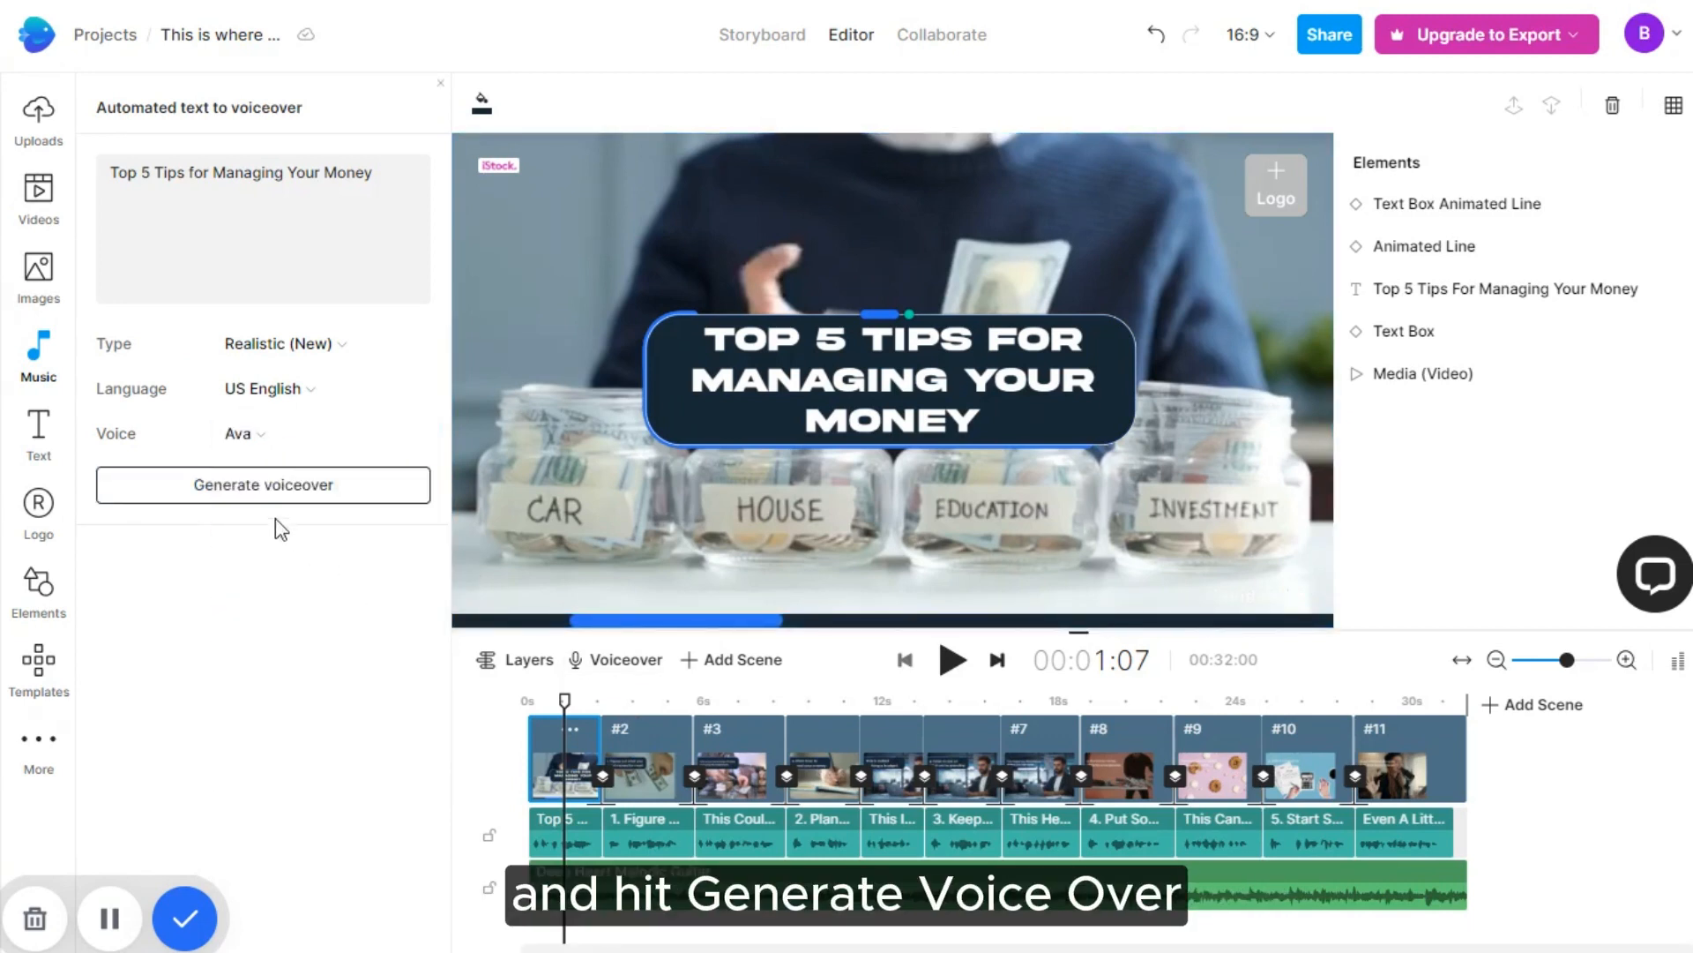
click(240, 484)
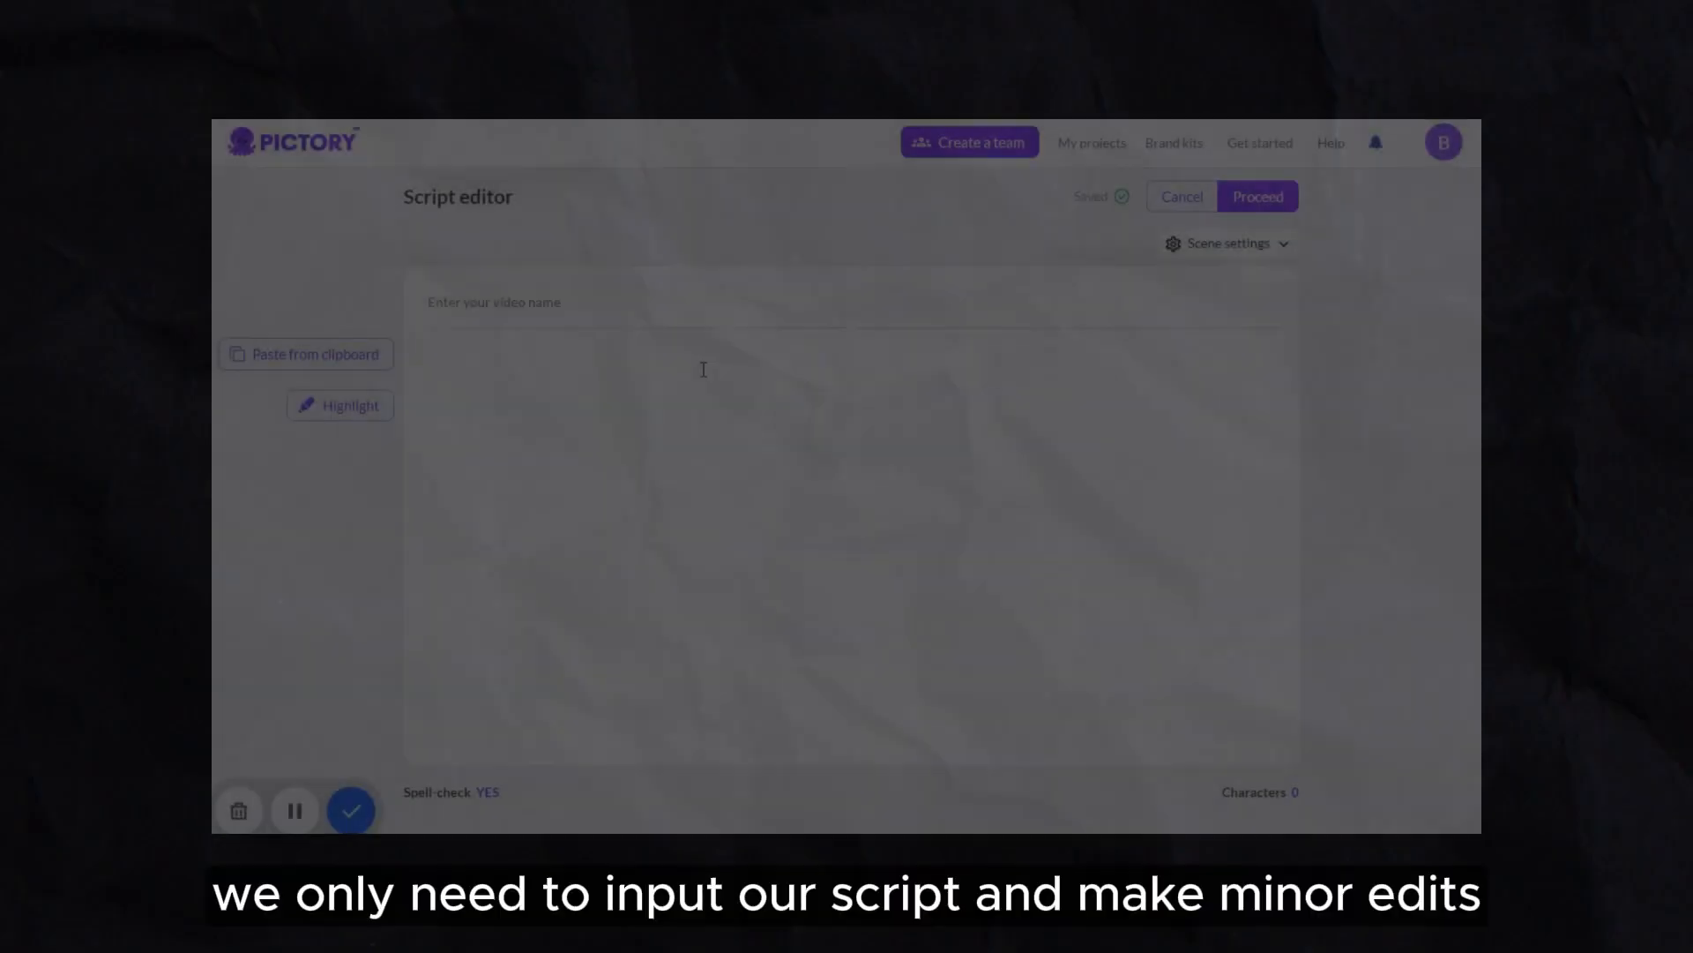
key(ctrl+v)
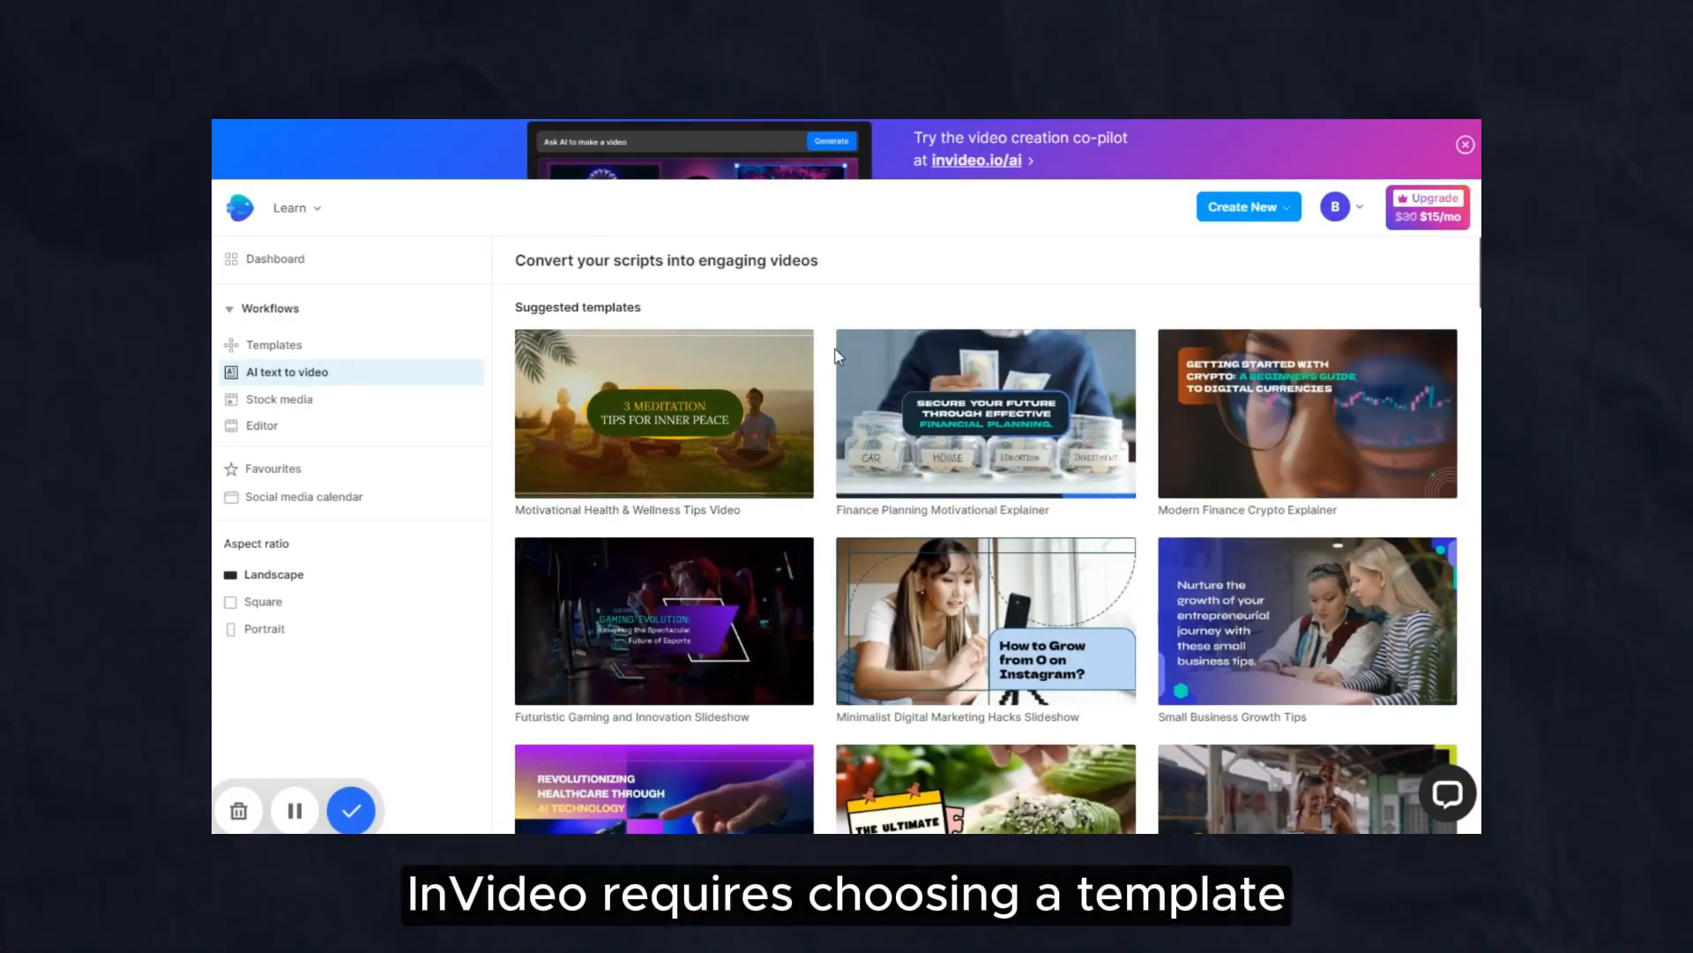
scroll(836, 355, down, 3)
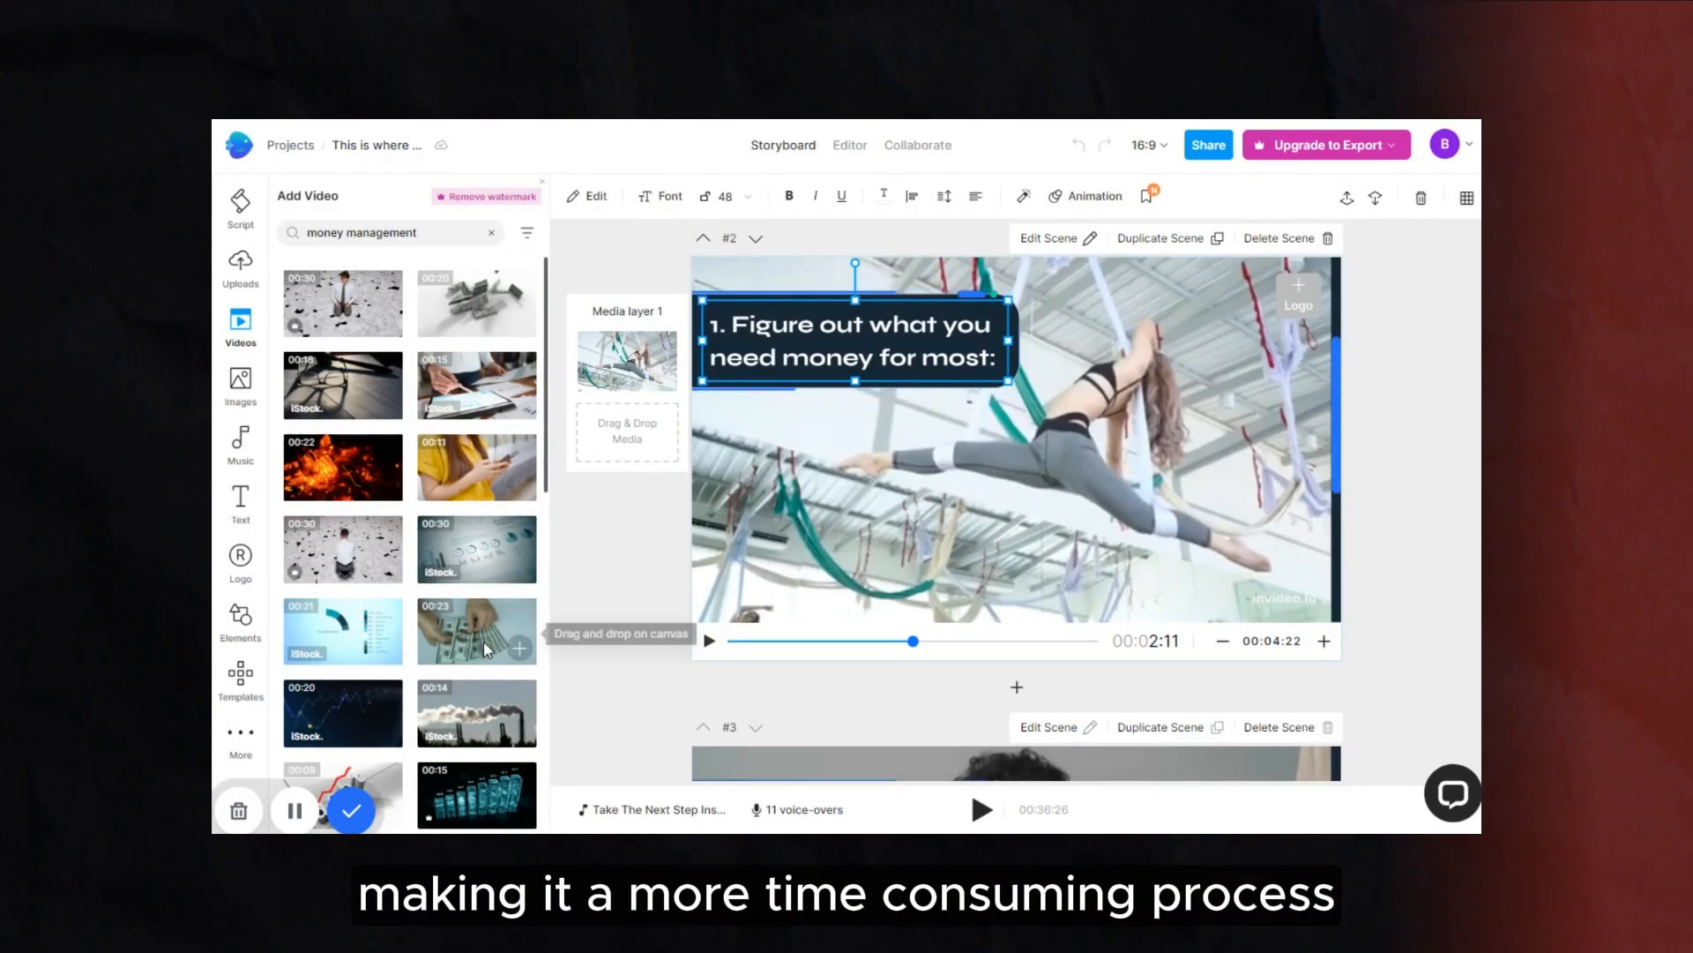
drag(449, 640, 616, 421)
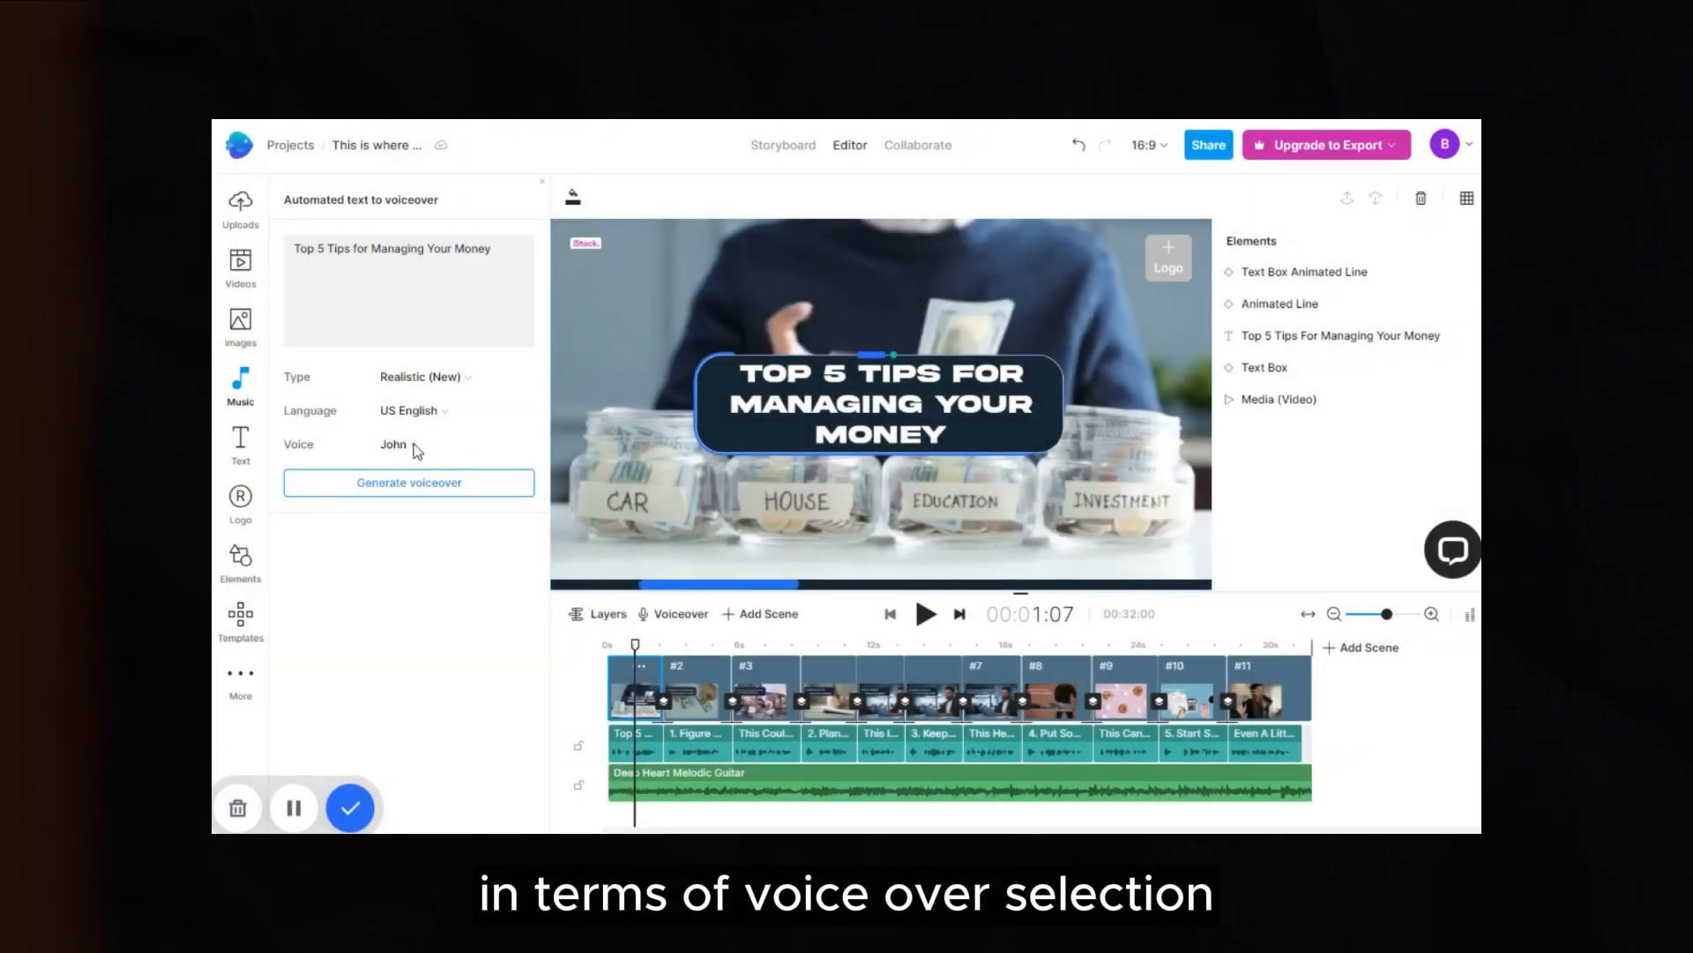
click(412, 446)
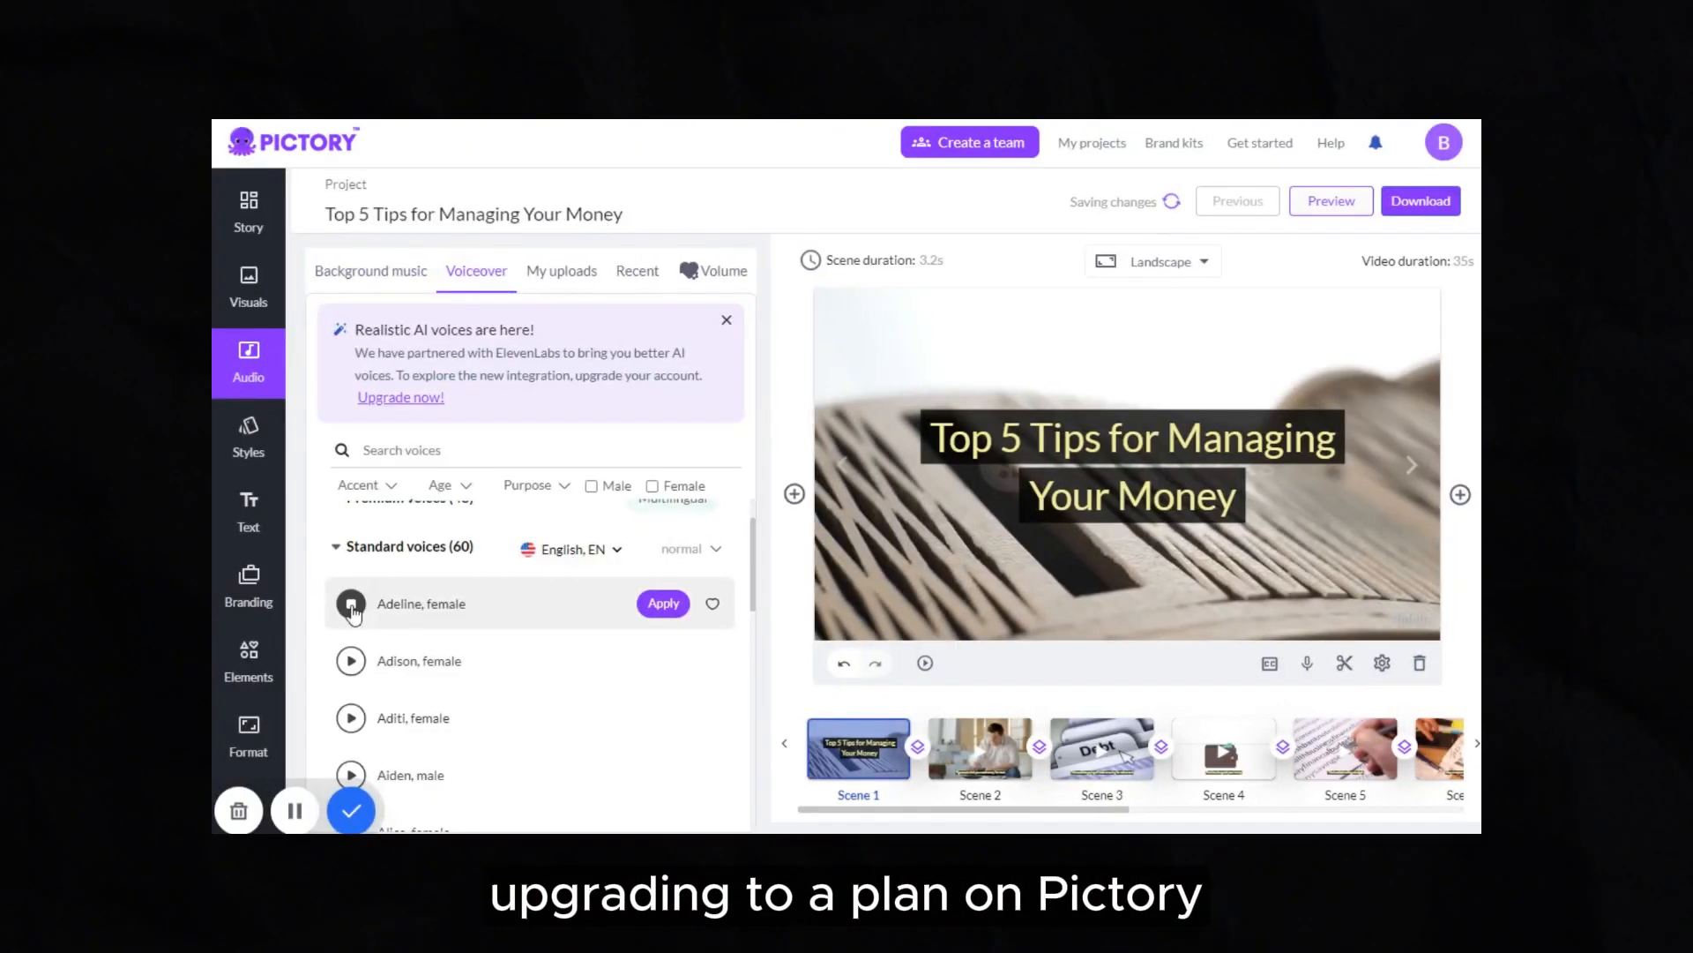
scroll(353, 613, down, 1)
click(351, 625)
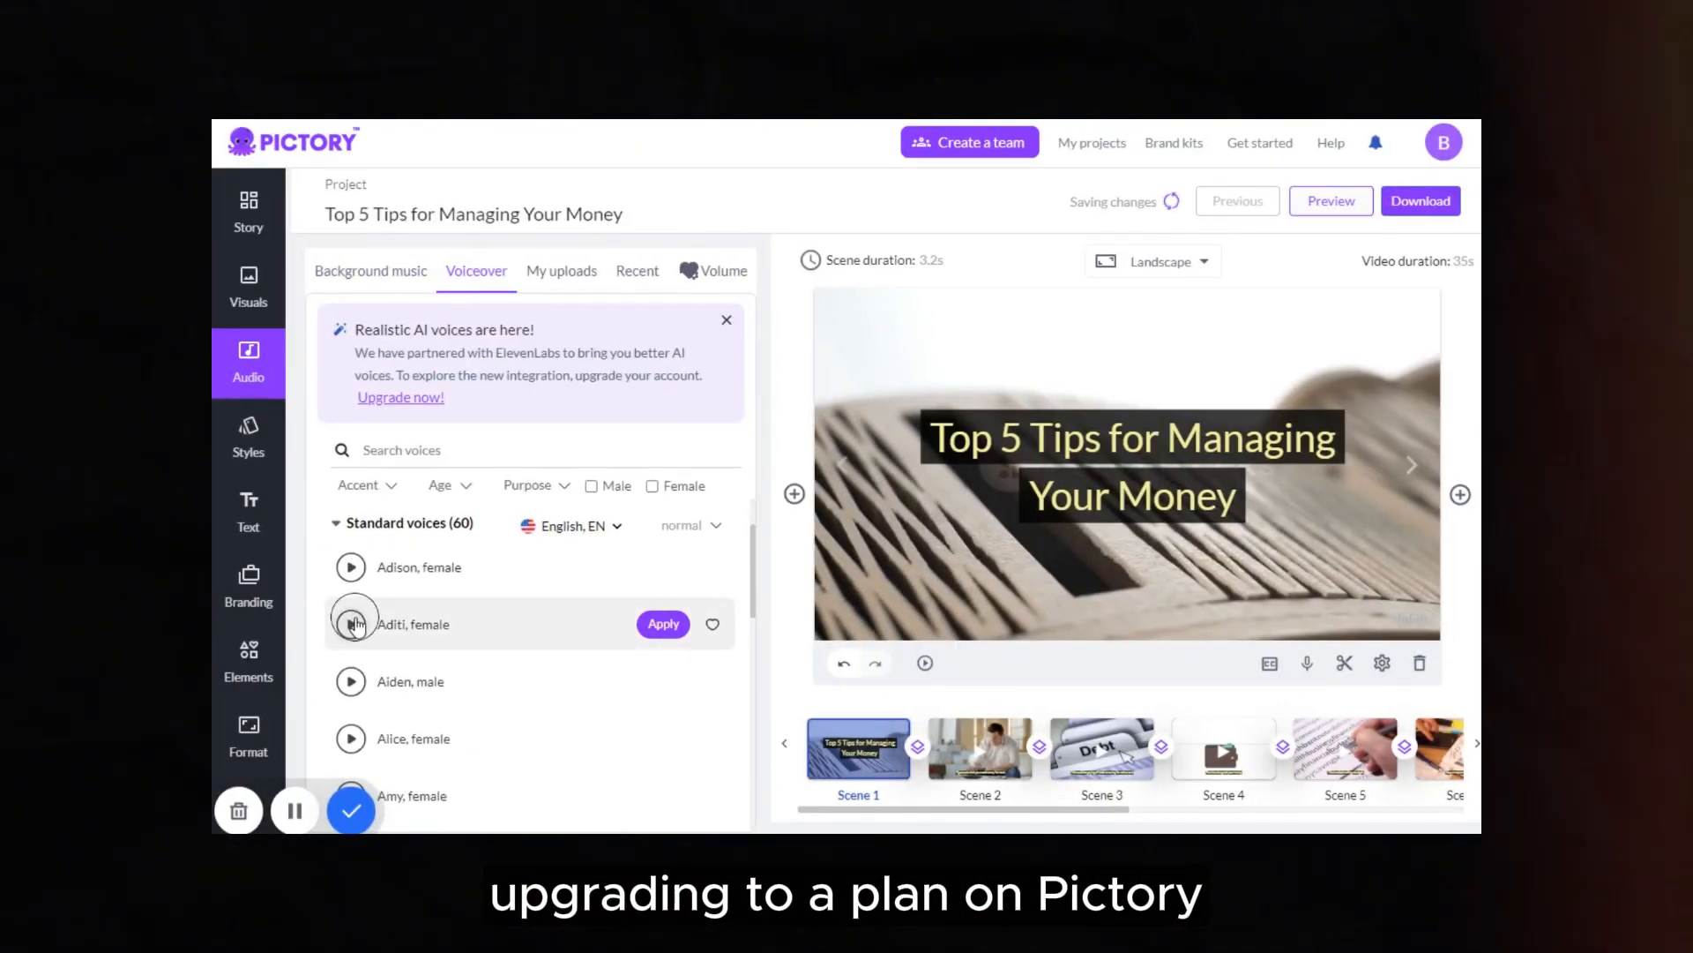